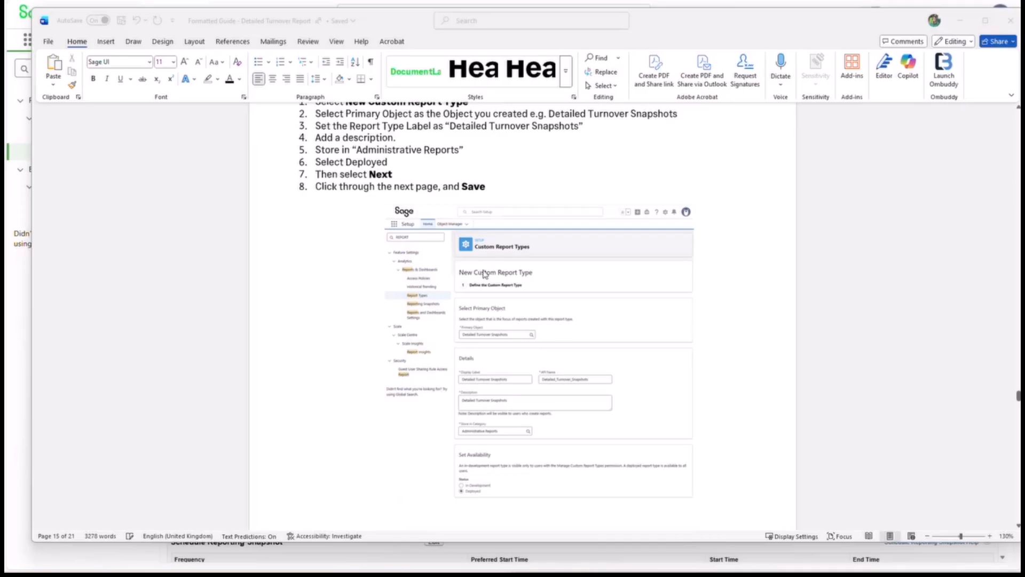
Read on to the guide's "Creating your Output Report" section, and return to the Sage People setup page
{"action": "scroll", "coordinate": [531, 290], "scroll_direction": "down", "scroll_amount": 8}
{"action": "scroll", "coordinate": [531, 290], "scroll_direction": "down", "scroll_amount": 3}
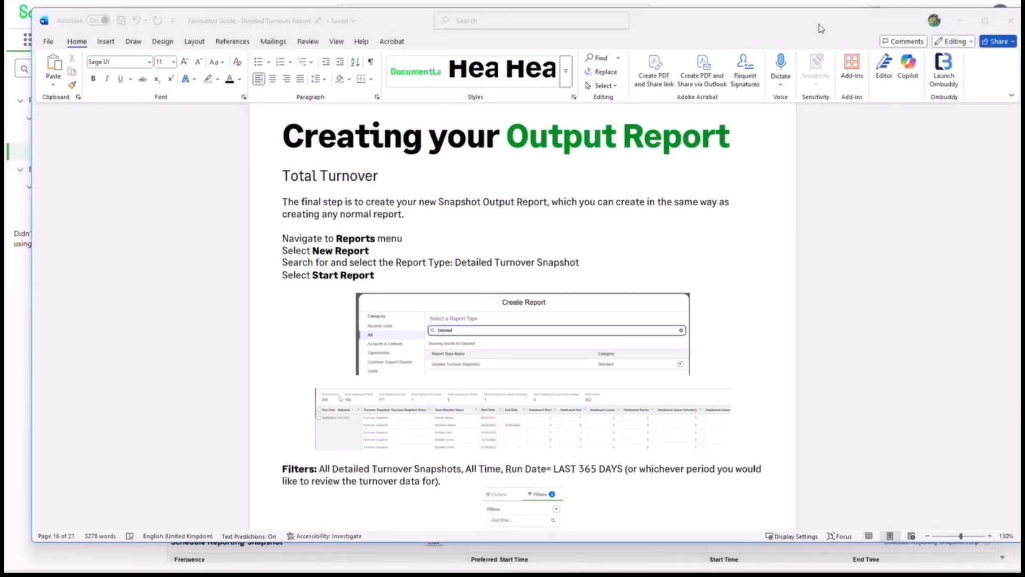
{"action": "left_click", "coordinate": [959, 20]}
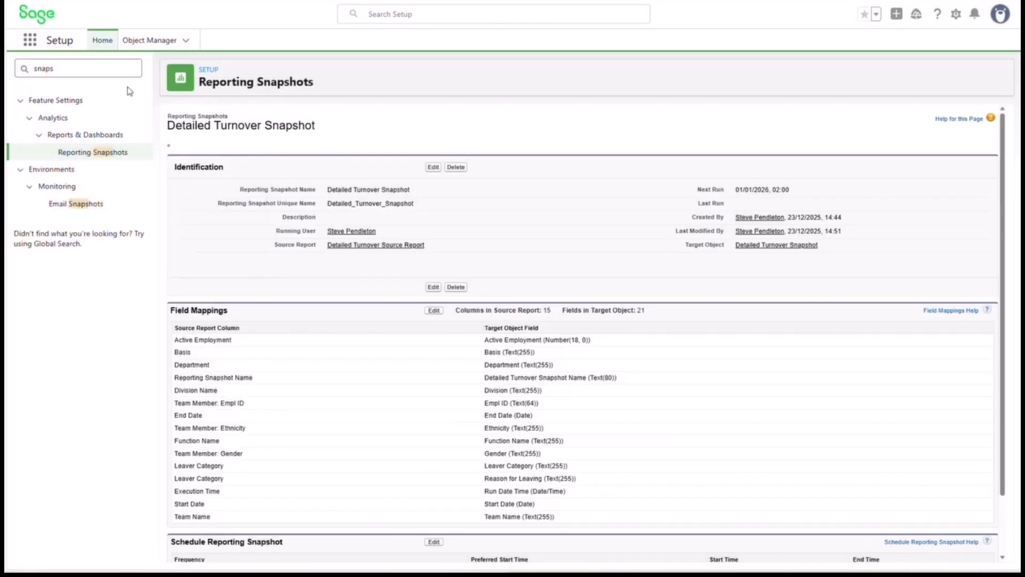
Find the Reports item by searching for "REPORT" among the available apps and items, and open it
{"action": "left_click", "coordinate": [31, 42]}
{"action": "type", "text": "REPORT"}
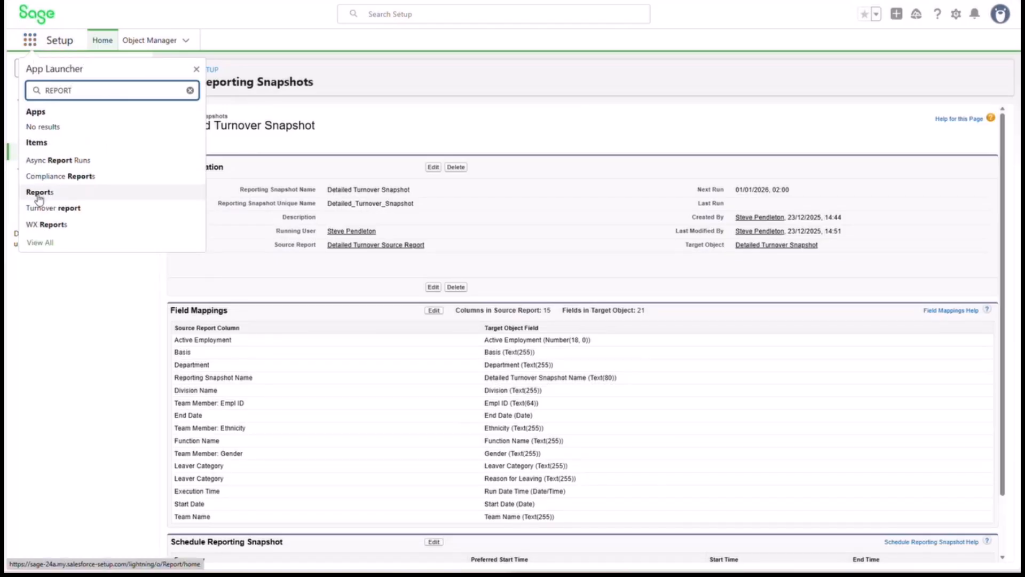
{"action": "left_click", "coordinate": [38, 194]}
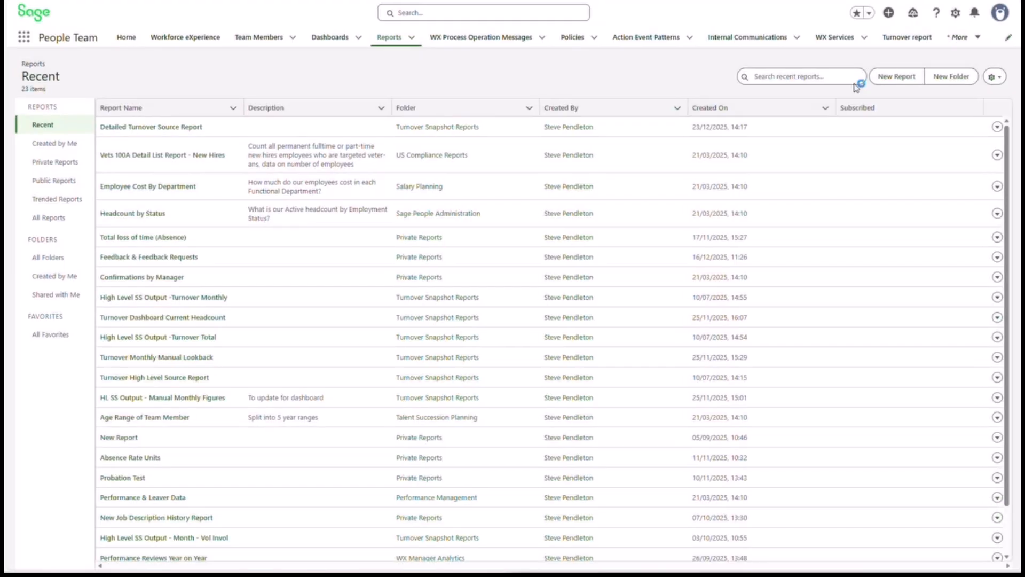
Start a new report based on the Detailed Turnover Snapshots report type, searching across all categories
{"action": "left_click", "coordinate": [894, 77]}
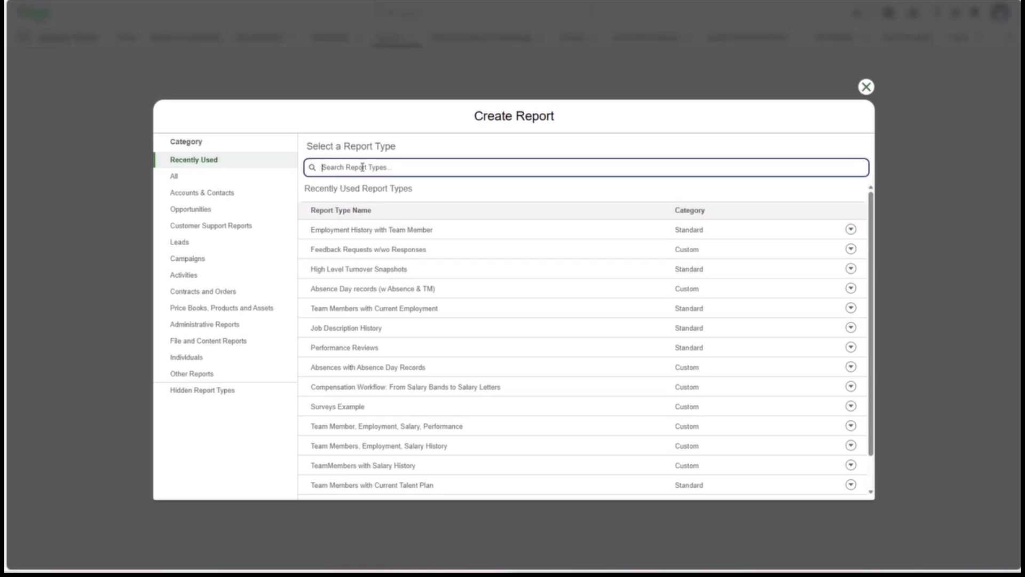
{"action": "left_click", "coordinate": [224, 177]}
{"action": "left_click", "coordinate": [333, 167]}
{"action": "type", "text": "dETA"}
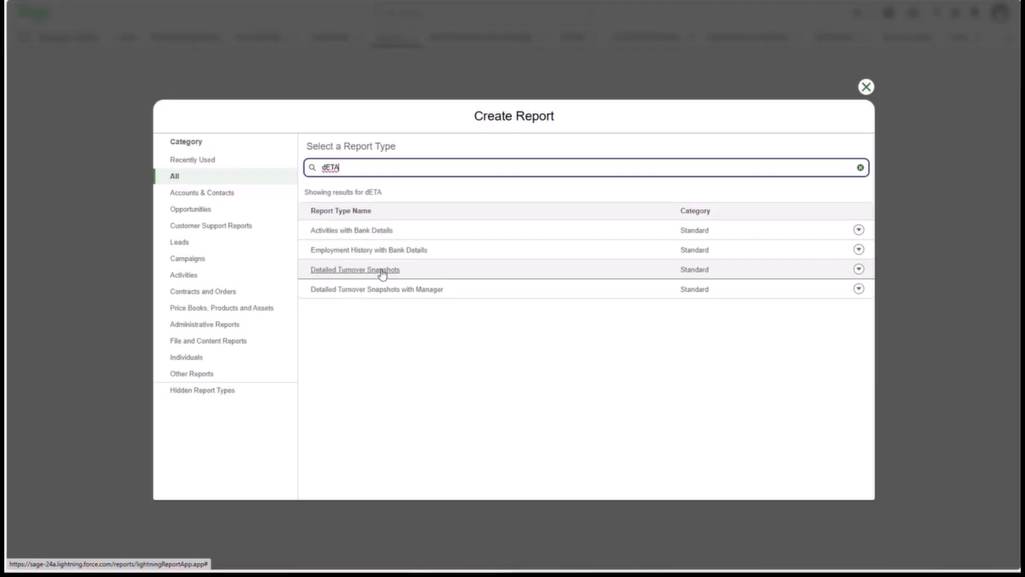
{"action": "left_click", "coordinate": [382, 273]}
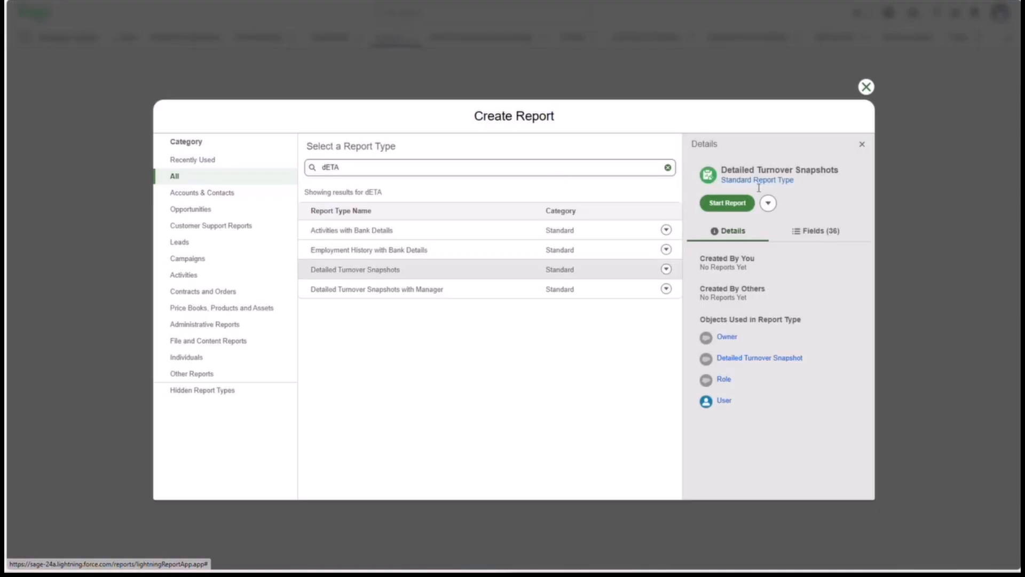
{"action": "left_click", "coordinate": [728, 203]}
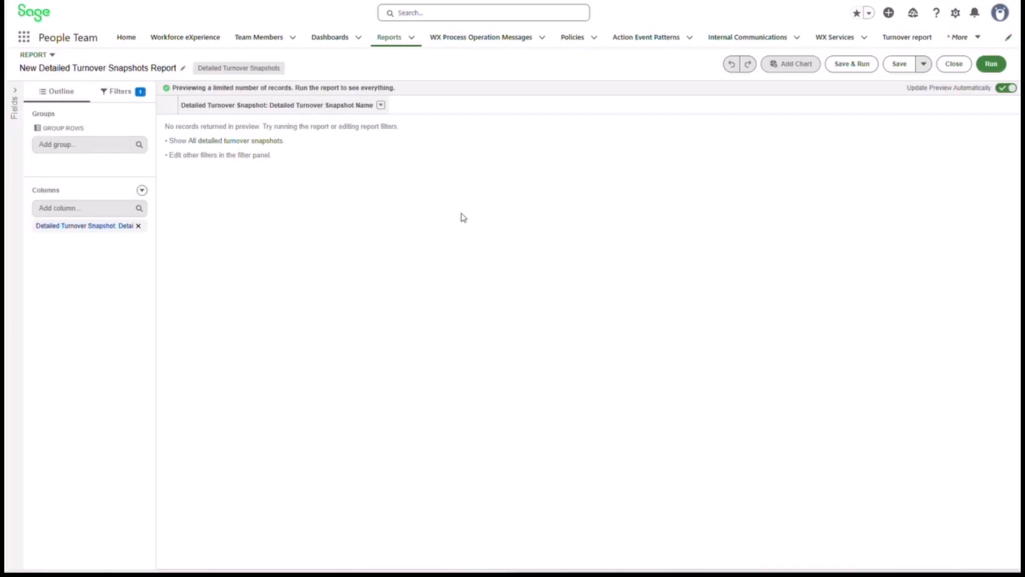
Set the report's Show Me filter to All detailed turnover snapshots
{"action": "left_click", "coordinate": [122, 92]}
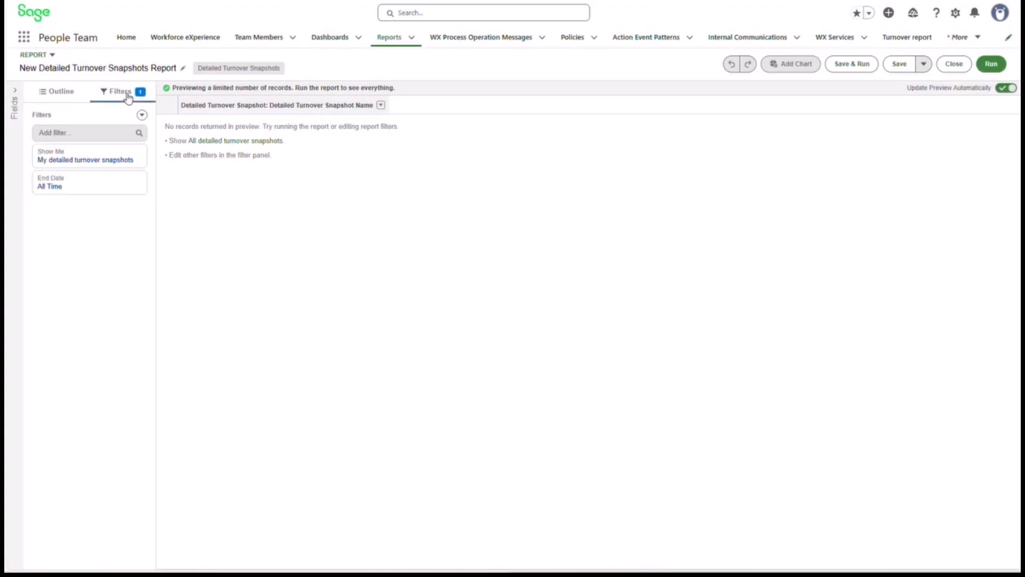
{"action": "left_click", "coordinate": [50, 170]}
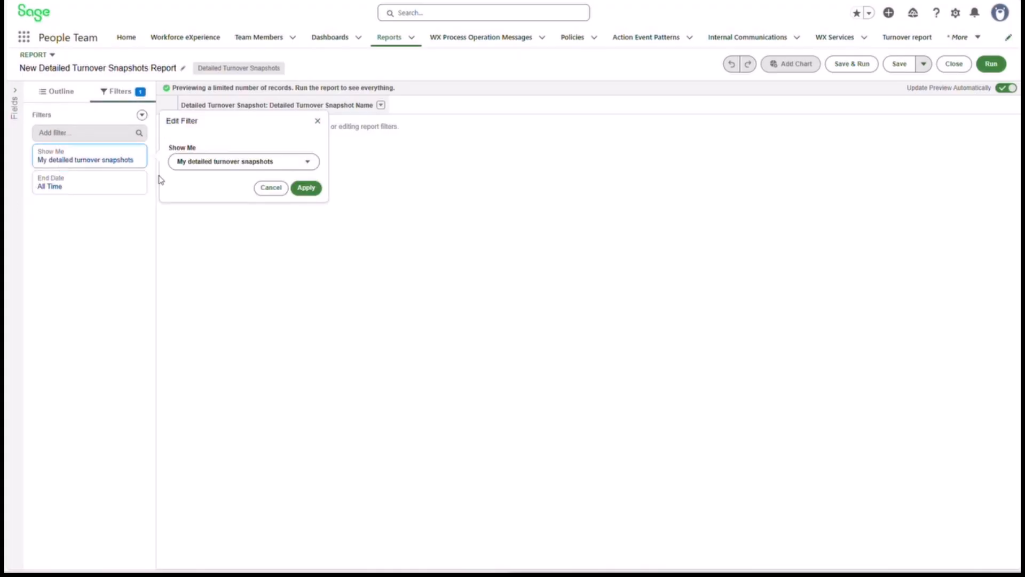
{"action": "left_click", "coordinate": [214, 161]}
{"action": "left_click", "coordinate": [230, 218]}
{"action": "left_click", "coordinate": [307, 188]}
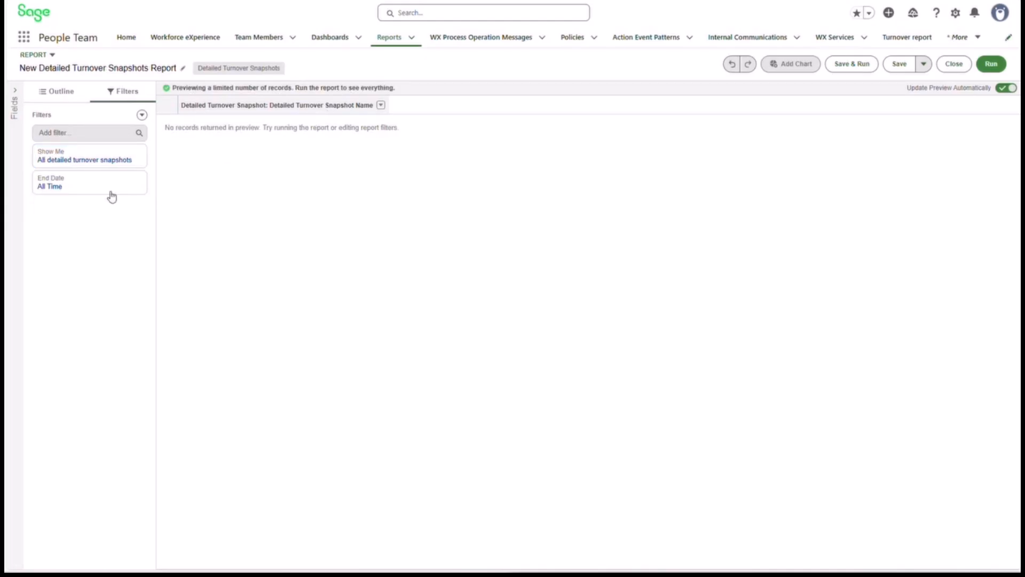
Add a filter on Run Date Time that equals the relative date LAST 365 DAYS
{"action": "left_click", "coordinate": [70, 134]}
{"action": "type", "text": "RUN"}
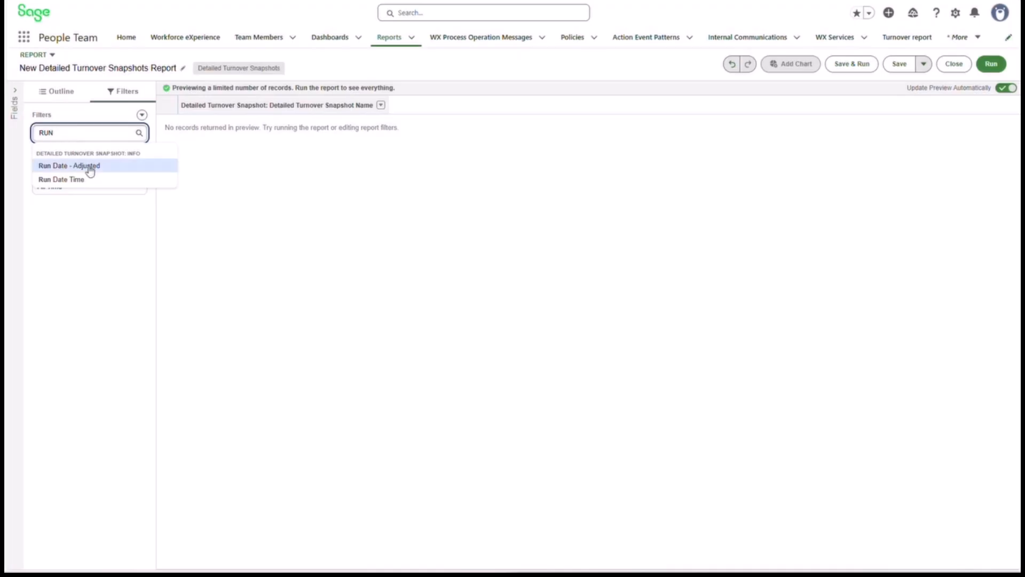
{"action": "left_click", "coordinate": [96, 180]}
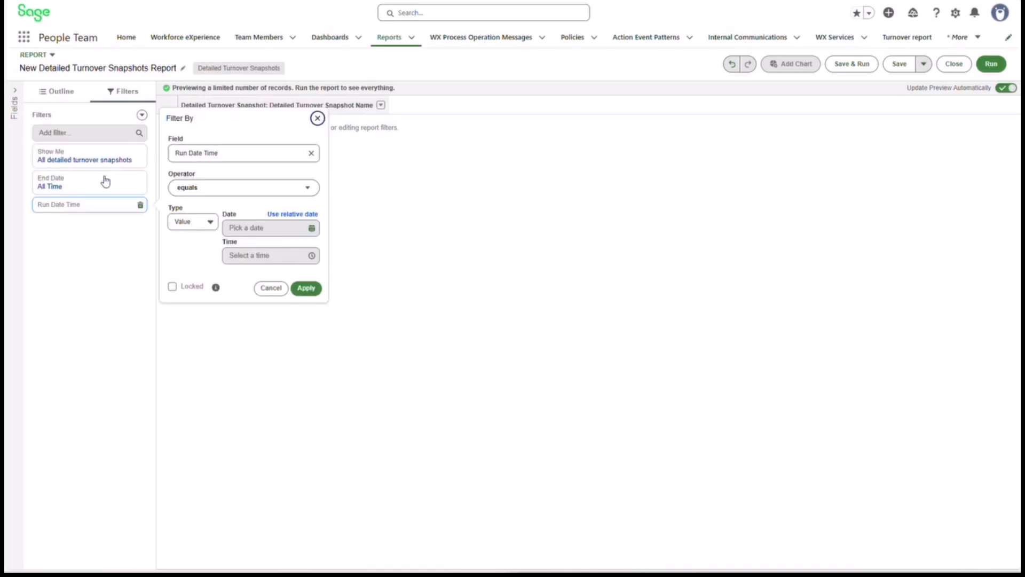
{"action": "left_click", "coordinate": [290, 214]}
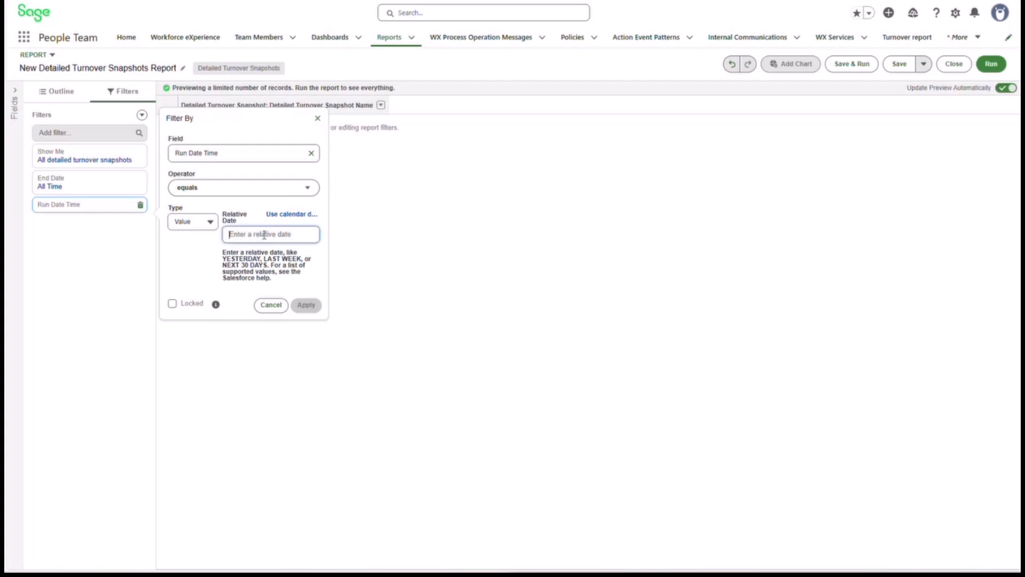
{"action": "type", "text": "to"}
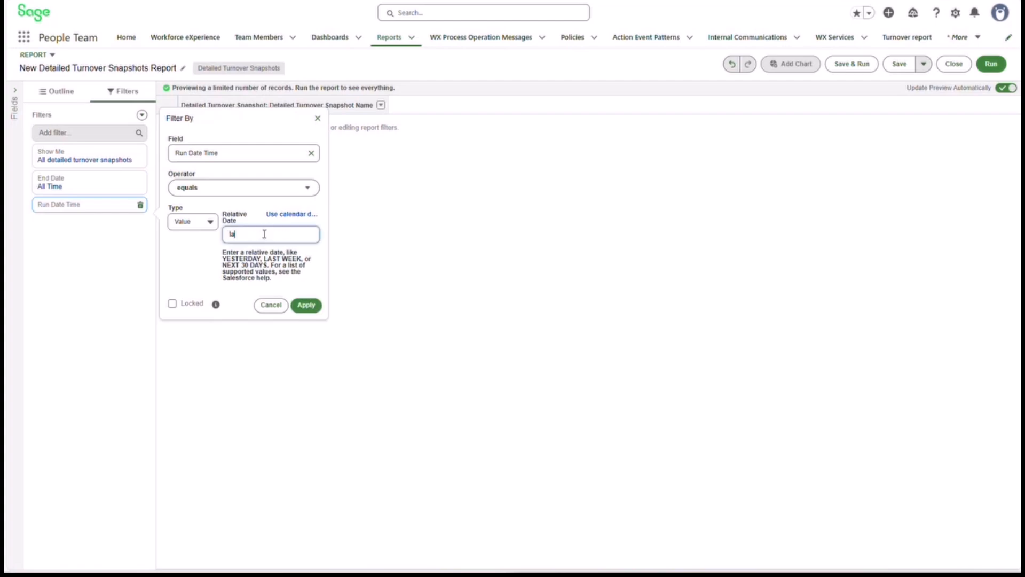
{"action": "key", "text": "BackSpace"}
{"action": "key", "text": "BackSpace"}
{"action": "type", "text": "LAST 365 DAYS"}
{"action": "left_click", "coordinate": [288, 215]}
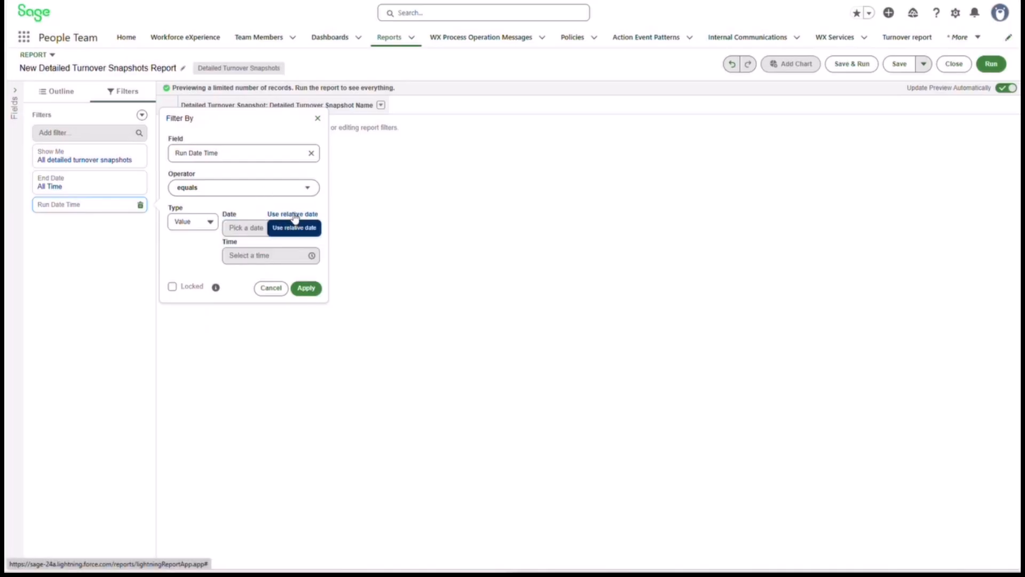
{"action": "left_click", "coordinate": [295, 215]}
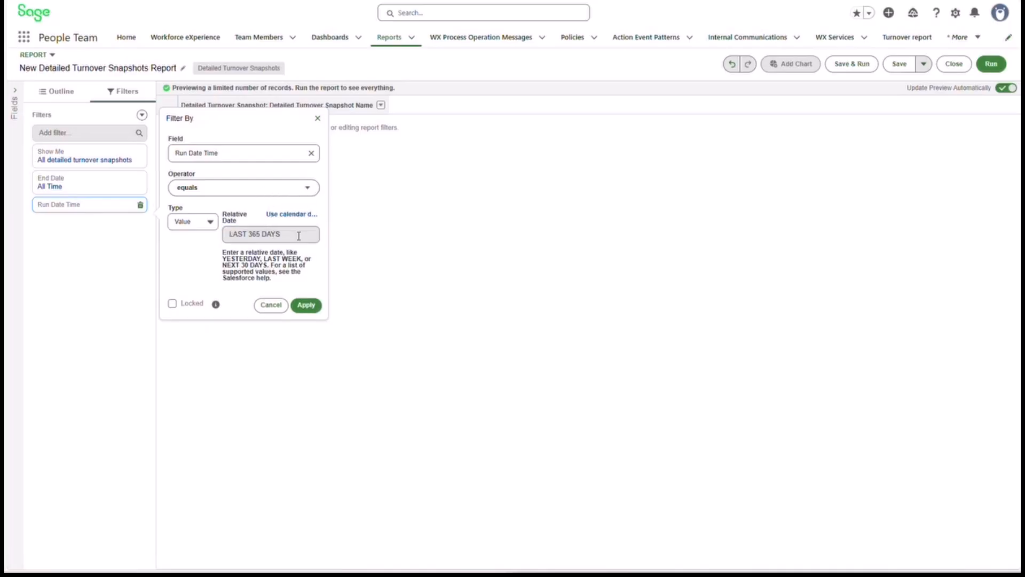
{"action": "left_click", "coordinate": [306, 304]}
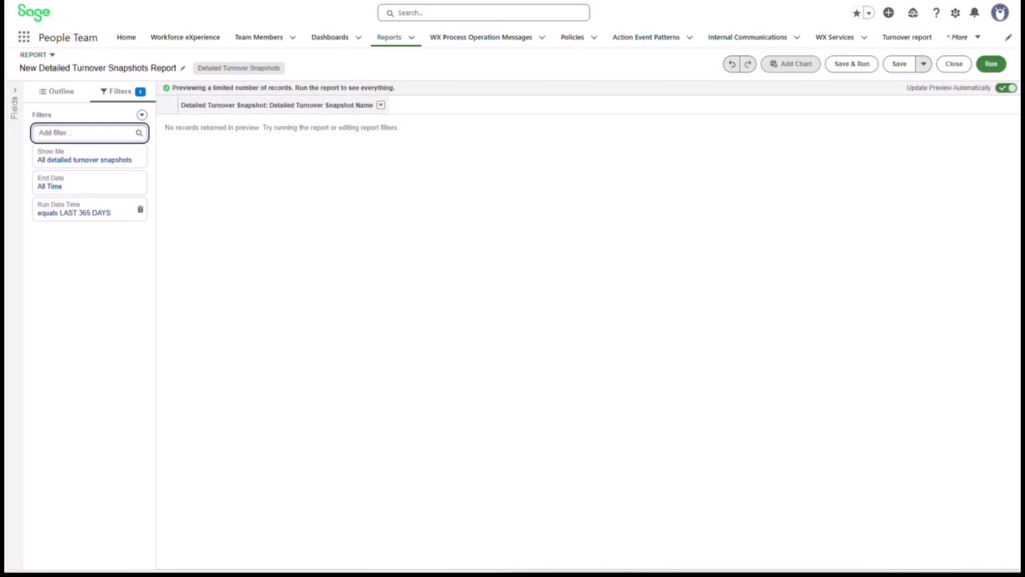
Group the report rows by Run Date - Adjusted, with the dates grouped by Calendar Month
{"action": "left_click", "coordinate": [65, 95]}
{"action": "left_click", "coordinate": [76, 147]}
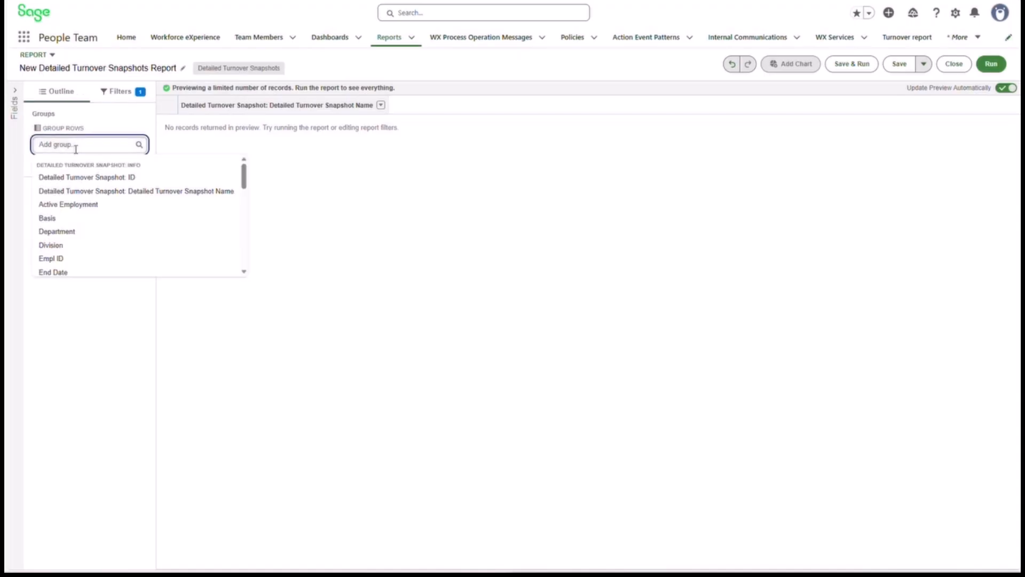
{"action": "type", "text": "term"}
{"action": "left_click", "coordinate": [94, 178]}
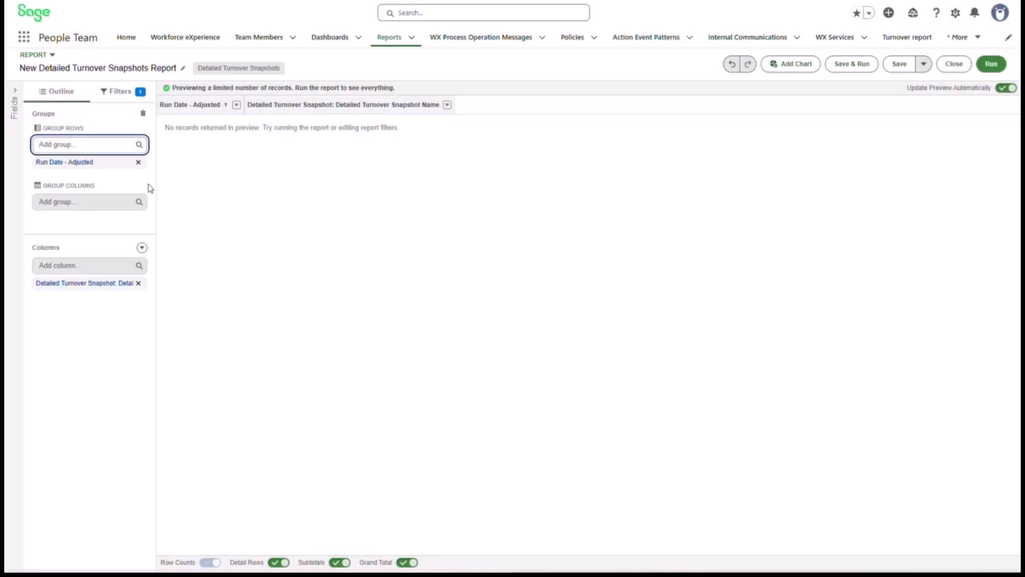
{"action": "left_click", "coordinate": [237, 105]}
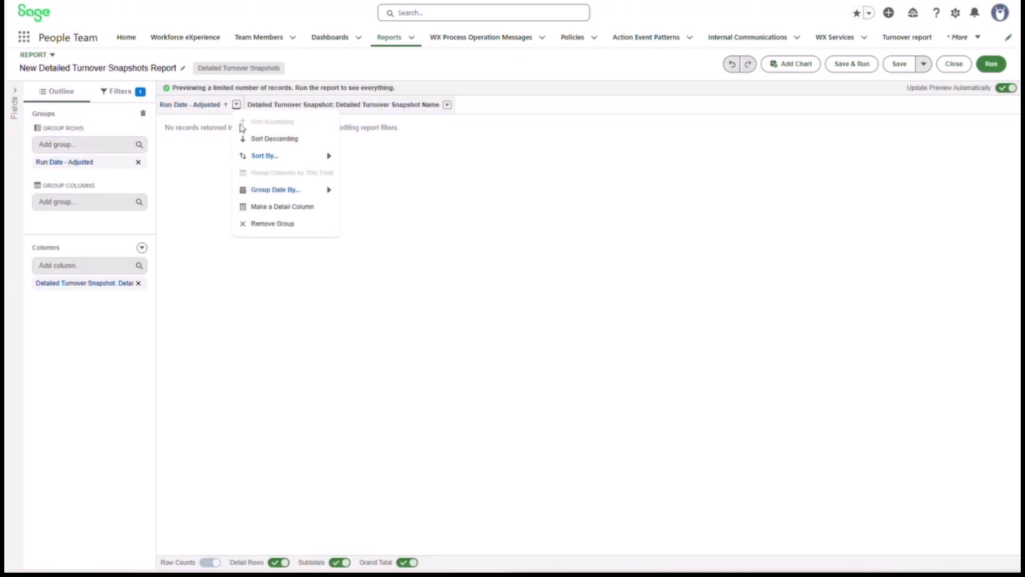
{"action": "mouse_move", "coordinate": [308, 191]}
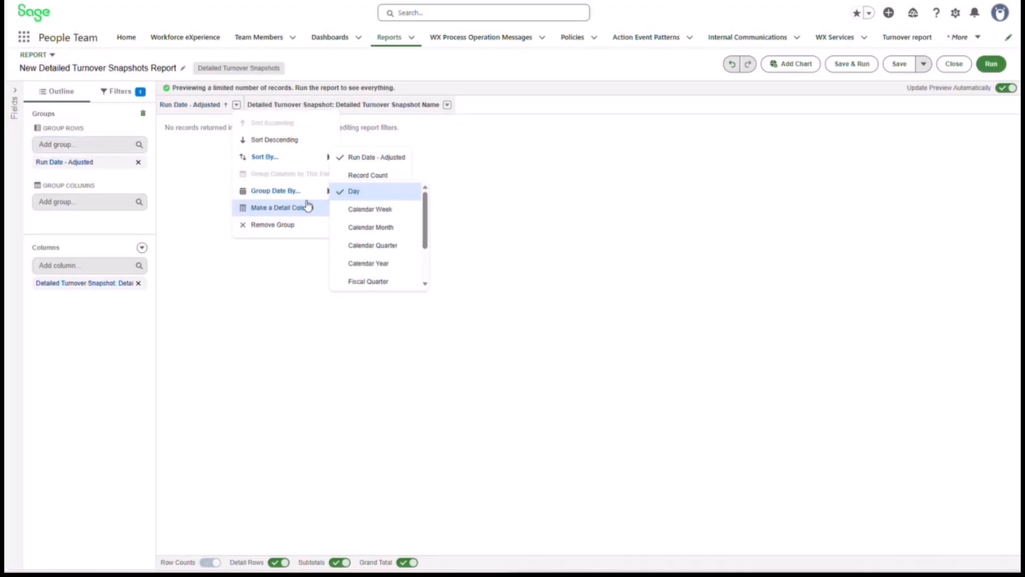
{"action": "left_click", "coordinate": [376, 229]}
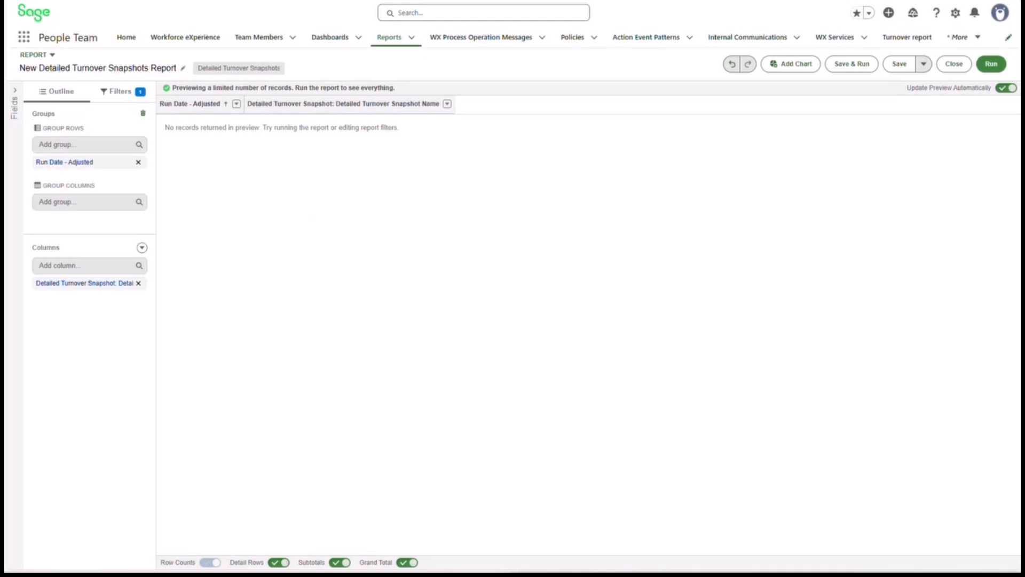
Add the Empl ID and Start Date columns to the report
{"action": "left_click", "coordinate": [82, 204]}
{"action": "left_click", "coordinate": [219, 201]}
{"action": "left_click", "coordinate": [46, 263]}
{"action": "type", "text": "uNI"}
{"action": "key", "text": "BackSpace"}
{"action": "key", "text": "BackSpace"}
{"action": "key", "text": "BackSpace"}
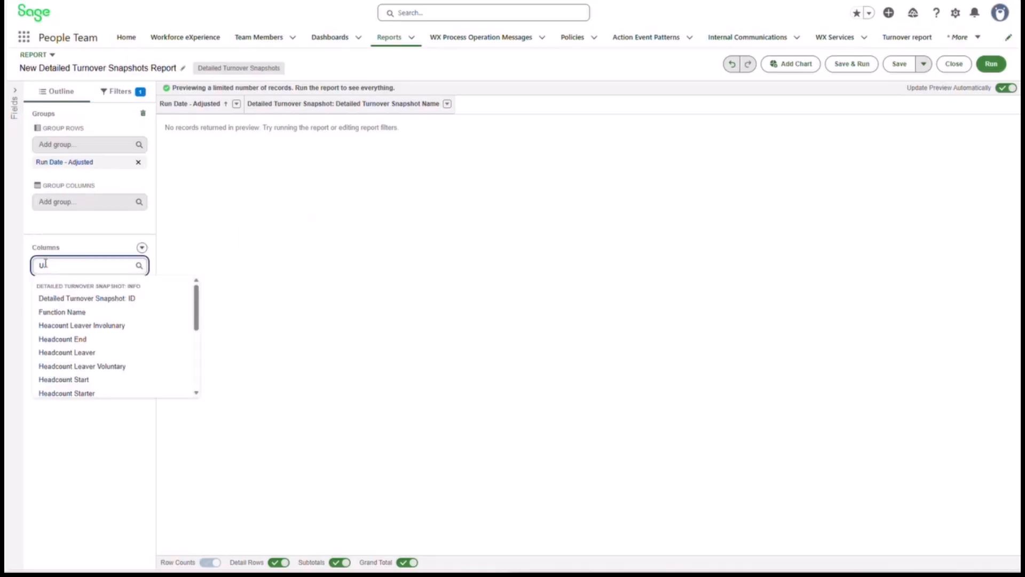
{"action": "type", "text": "eMP"}
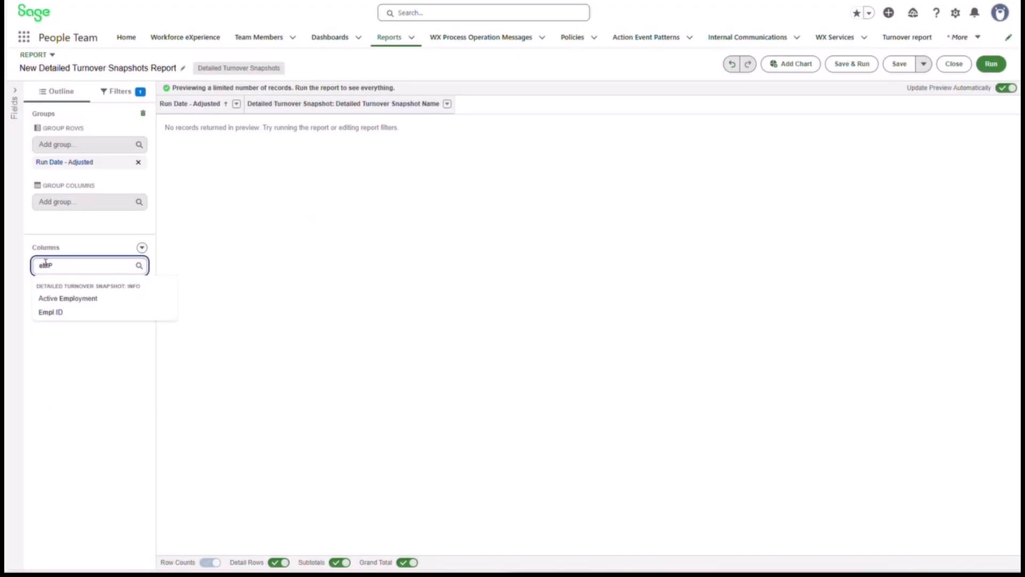
{"action": "left_click", "coordinate": [51, 312]}
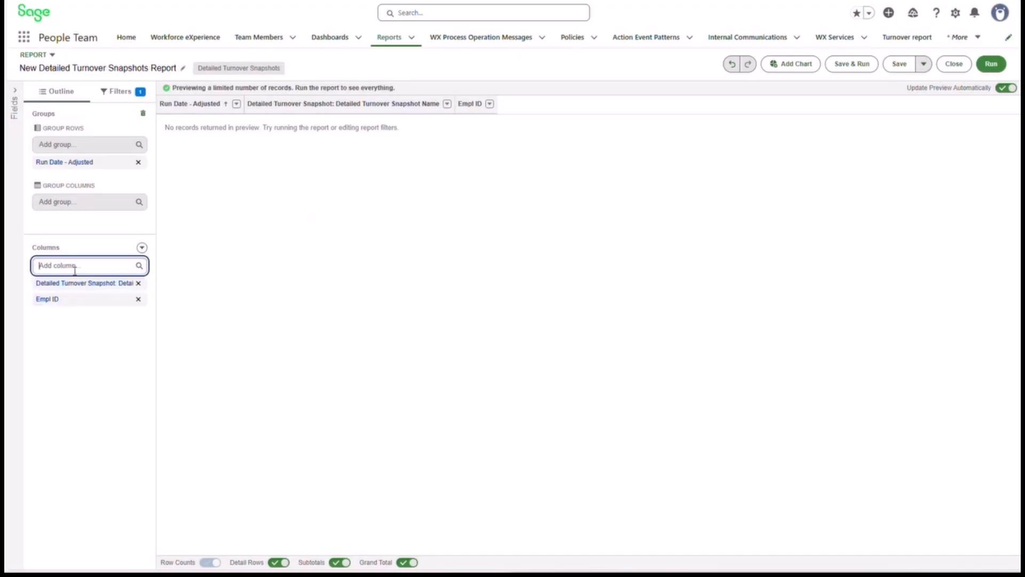
{"action": "type", "text": "STA"}
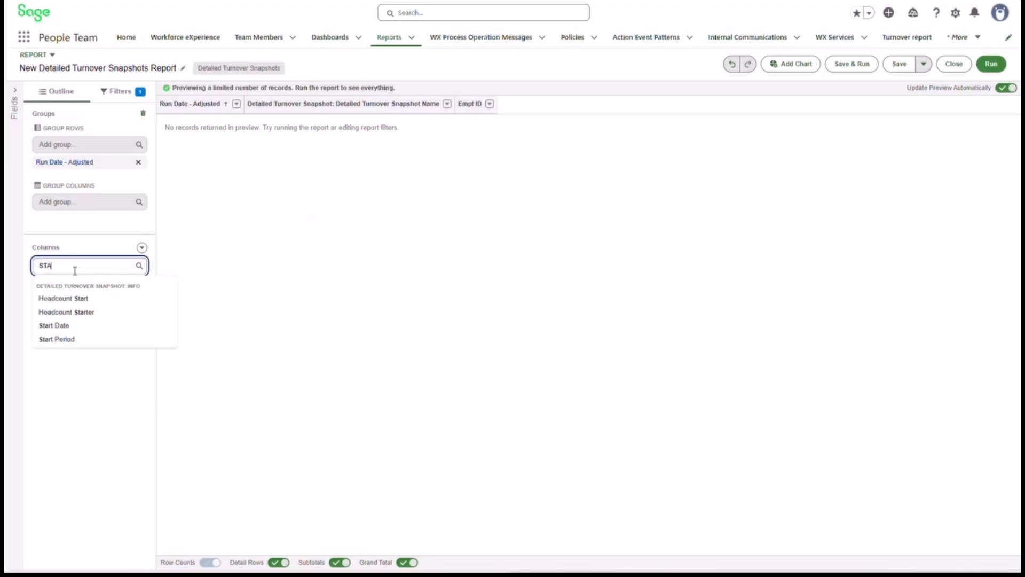
{"action": "left_click", "coordinate": [96, 328]}
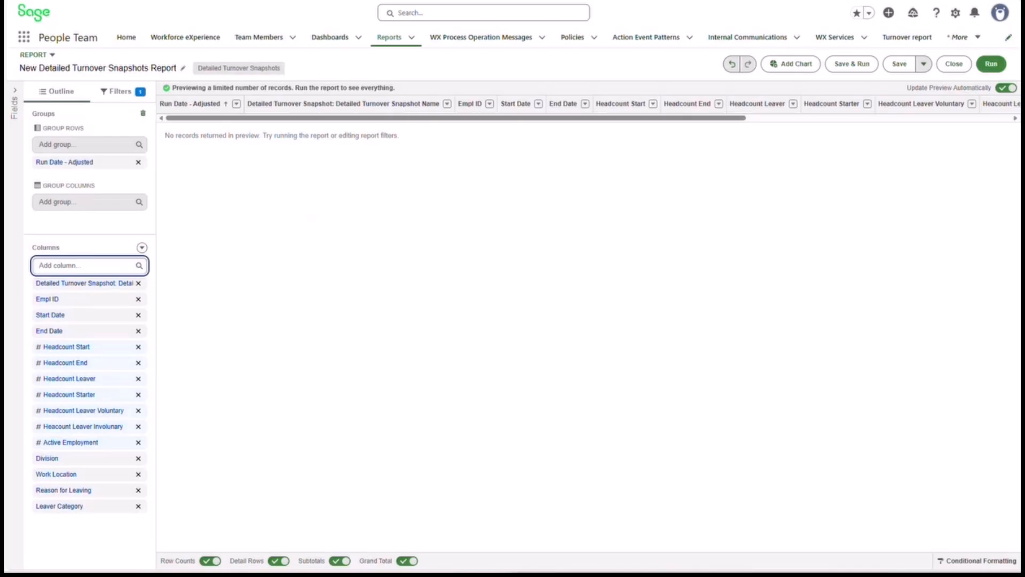
Start a new summary formula column and consult the guide's table of headcount and turnover formulas
{"action": "left_click", "coordinate": [142, 247]}
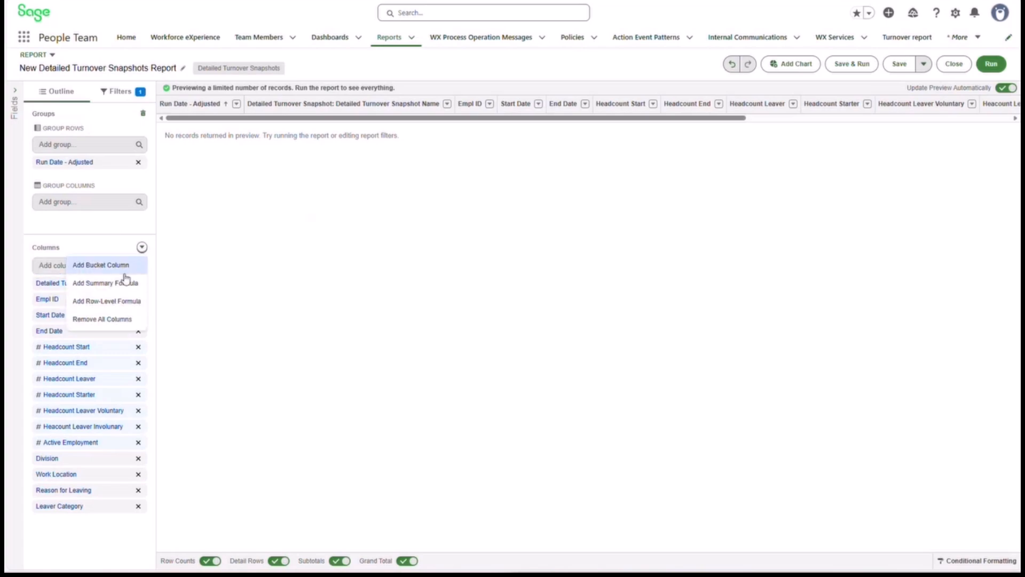
{"action": "left_click", "coordinate": [122, 287]}
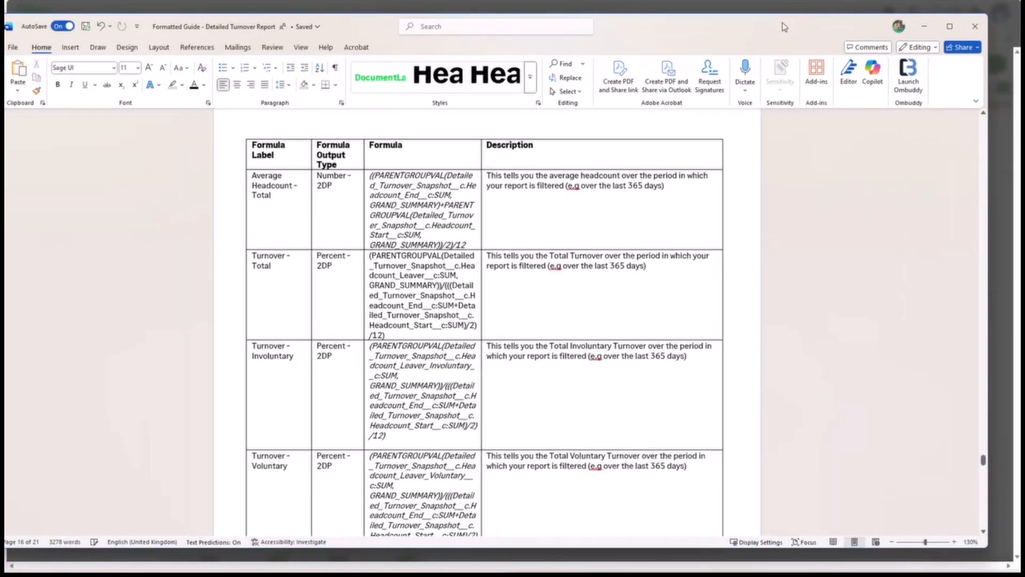
{"action": "scroll", "coordinate": [506, 244], "scroll_direction": "down", "scroll_amount": 3}
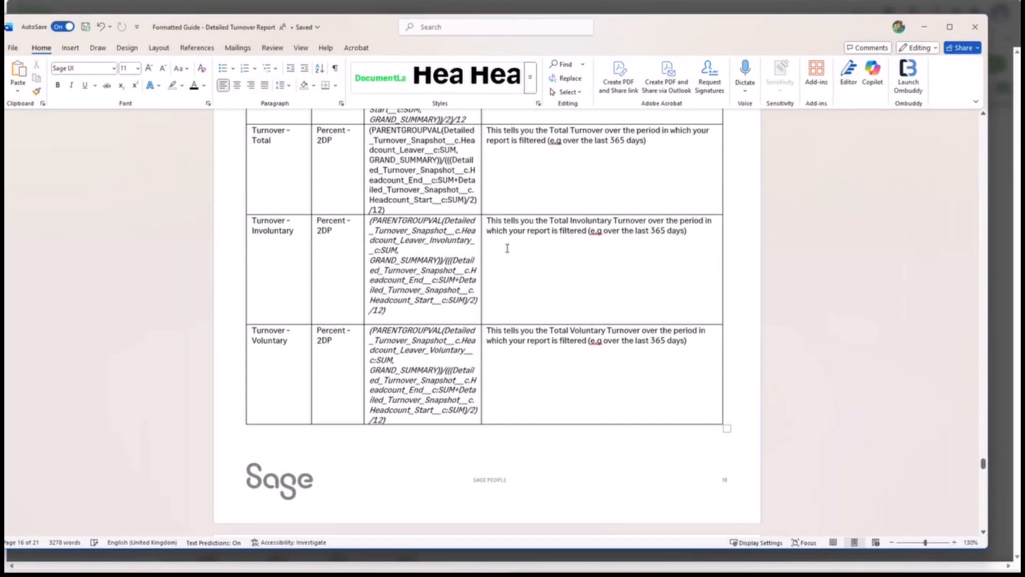
{"action": "scroll", "coordinate": [507, 247], "scroll_direction": "down", "scroll_amount": 2}
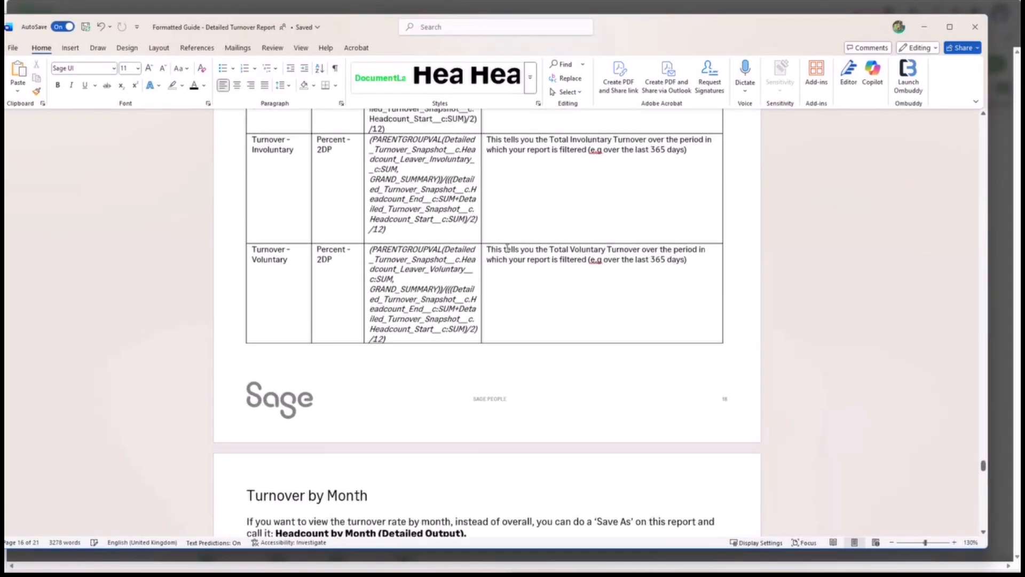
{"action": "scroll", "coordinate": [507, 246], "scroll_direction": "up", "scroll_amount": 2}
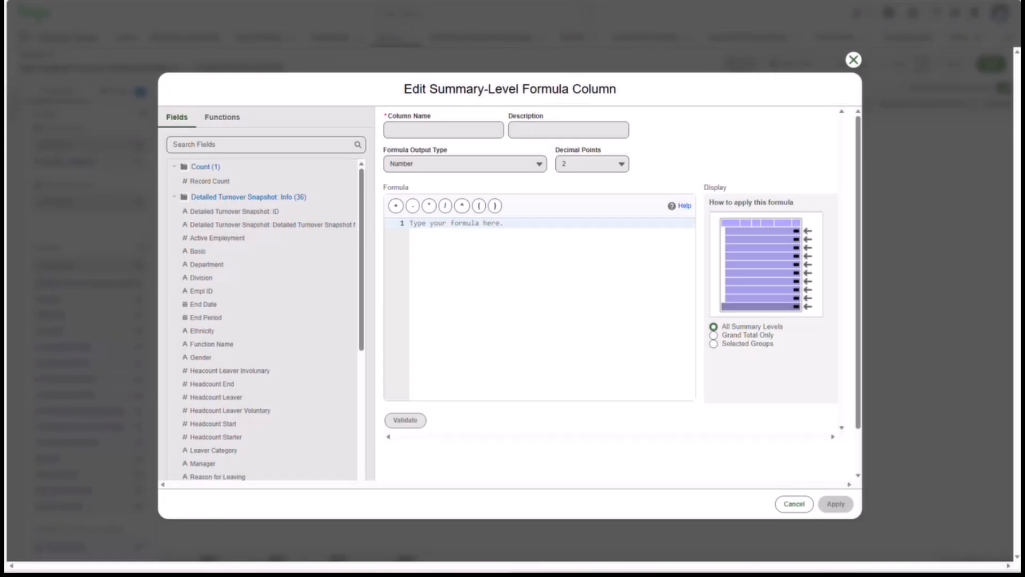
Name the new summary formula column Average Headcount - Total
{"action": "left_click", "coordinate": [444, 134]}
{"action": "type", "text": "aVERAG"}
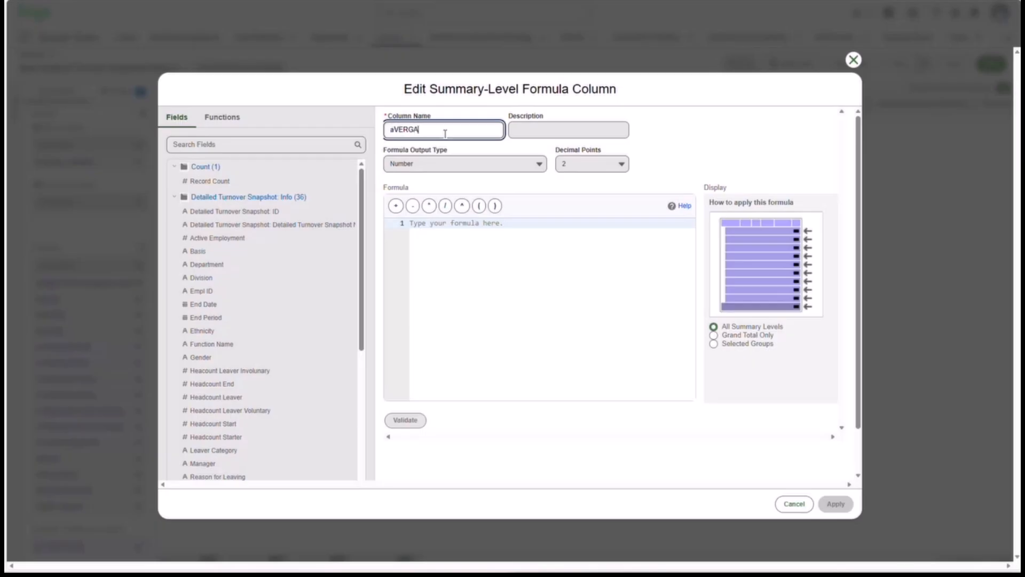
{"action": "key", "text": "BackSpace"}
{"action": "key", "text": "BackSpace"}
{"action": "key", "text": "BackSpace"}
{"action": "key", "text": "BackSpace"}
{"action": "key", "text": "BackSpace"}
{"action": "key", "text": "BackSpace"}
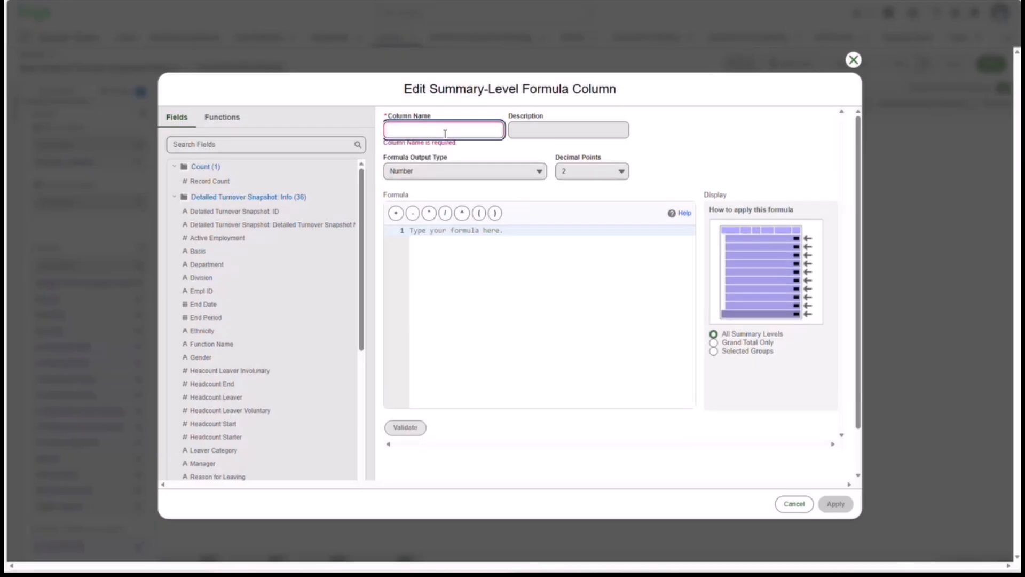
{"action": "type", "text": "Aver"}
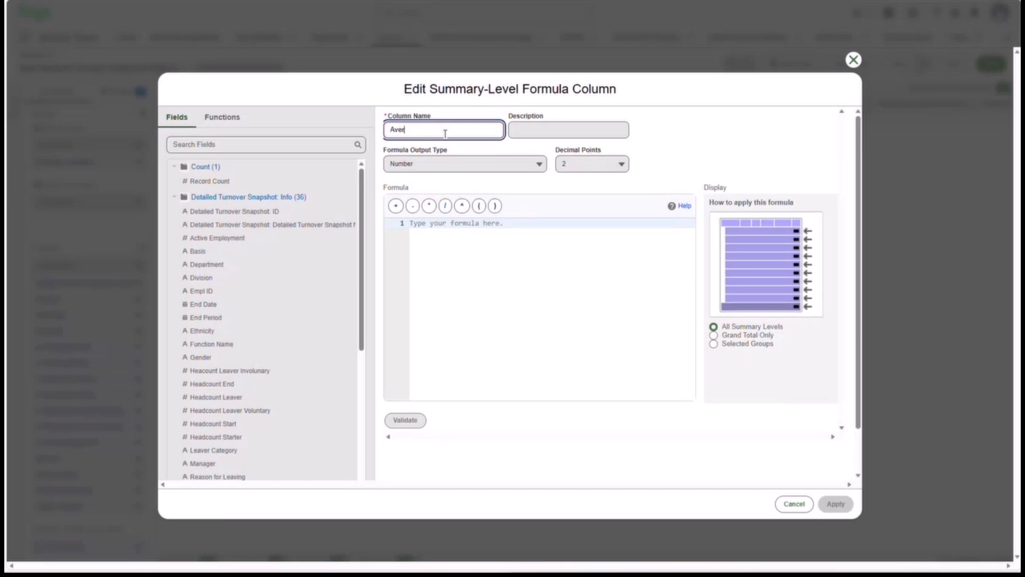
{"action": "type", "text": "age Headcount - Total"}
Enter the formula ((PARENTGROUPVAL(Detailed_Turnover_Snapshot__c.Headcount_End__c:SUM, GRAND_SUMMARY)+PARENTGROUPVAL(Detailed_Turnover_Snapshot__c.Headcount_Start__c:SUM, GRAND_SUMMARY))/2)/12, display it at Grand Total Only, validate and apply it
{"action": "left_click", "coordinate": [348, 302]}
{"action": "left_click", "coordinate": [482, 242]}
{"action": "type", "text": "((PARENTGROUPVAL(Detailed_Turnover_Snapshot__c.Headcount_End__c:SUM, GRAND_SUMMARY)+PARENTGROUPVAL(Detailed_Turnover_Snapshot__c.Headcount_Start__c:SUM, GRAND_SUMMARY))/2)/12"}
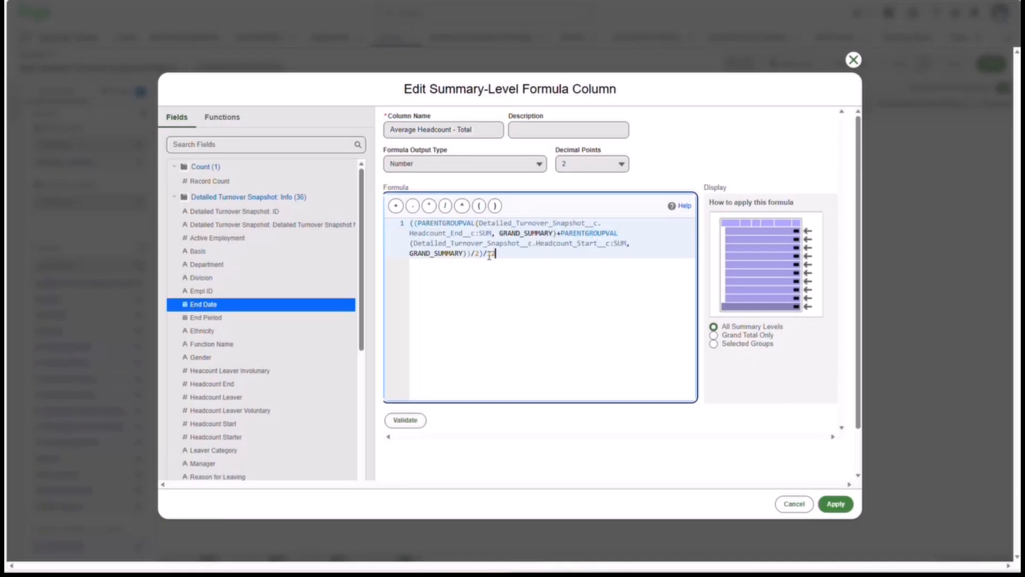
{"action": "left_click", "coordinate": [425, 421]}
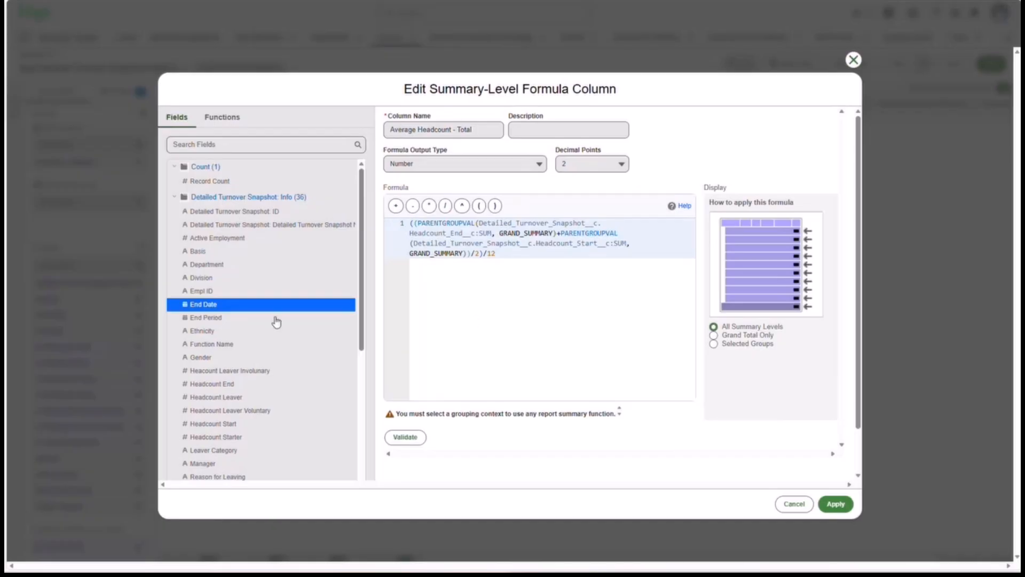
{"action": "left_click", "coordinate": [714, 334]}
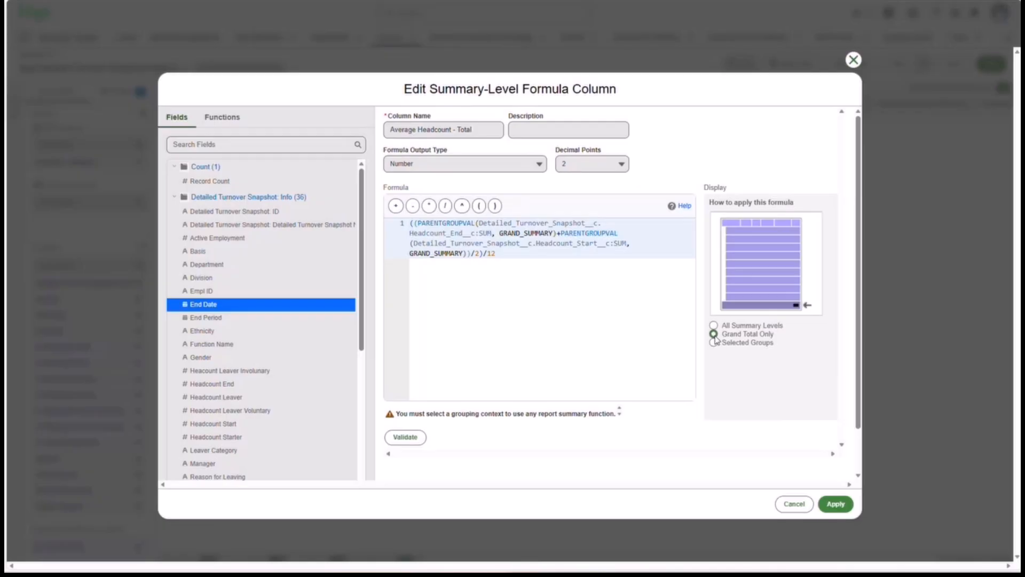
{"action": "left_click", "coordinate": [404, 439]}
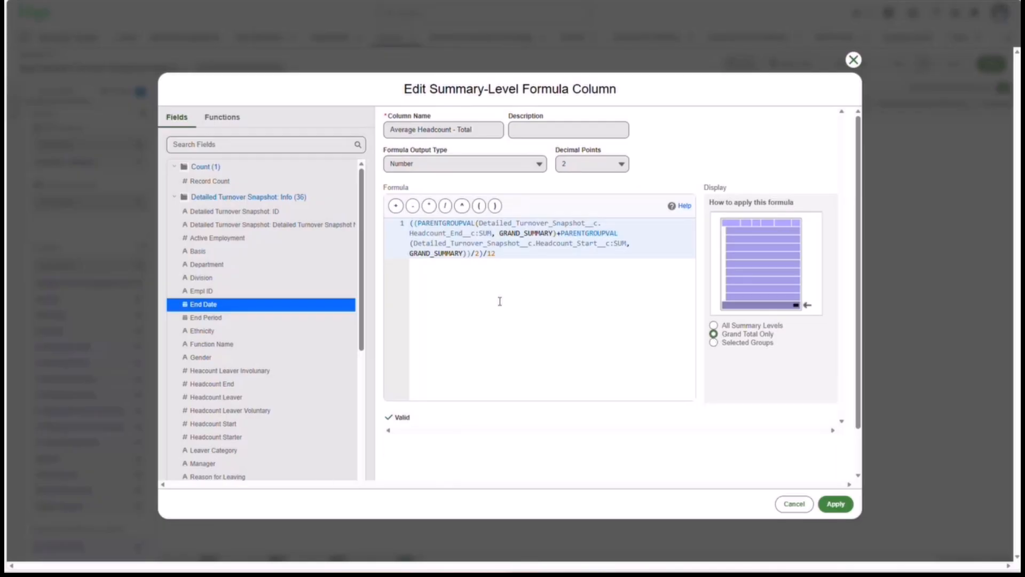
{"action": "left_click", "coordinate": [836, 504]}
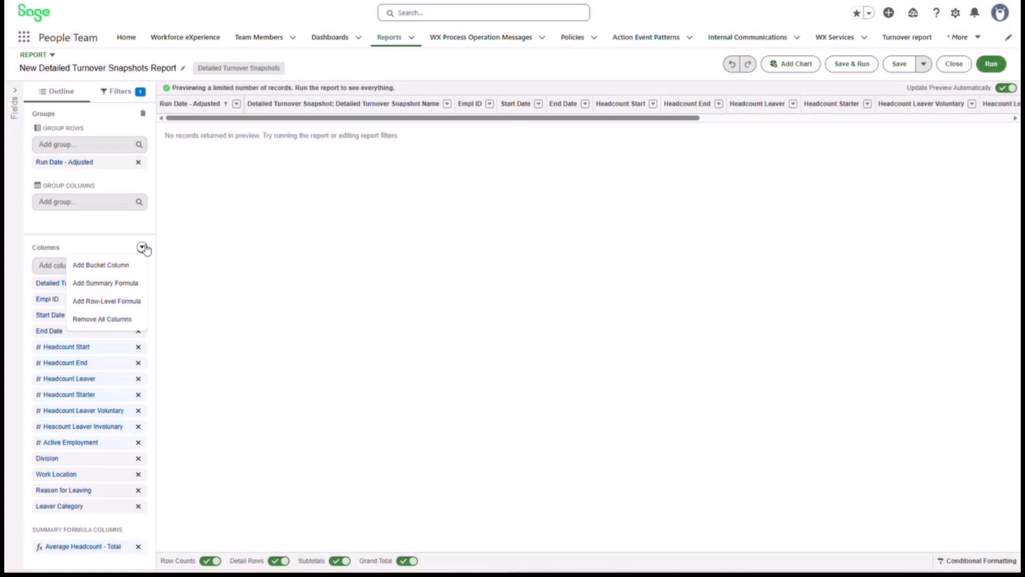
Start another summary formula column and name it Turnover Total
{"action": "left_click", "coordinate": [103, 283]}
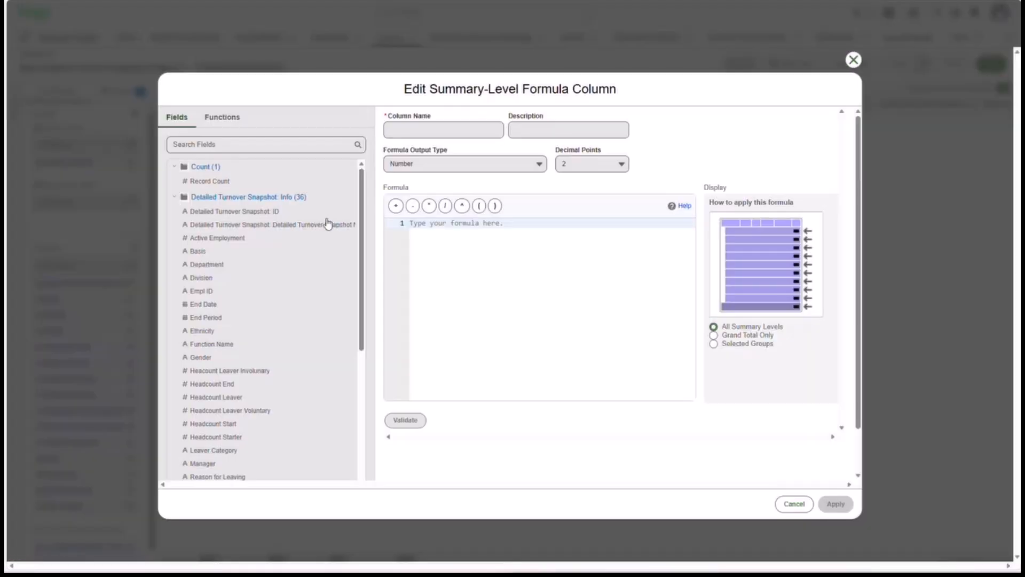
{"action": "left_click", "coordinate": [418, 131]}
{"action": "type", "text": "Turnover Total"}
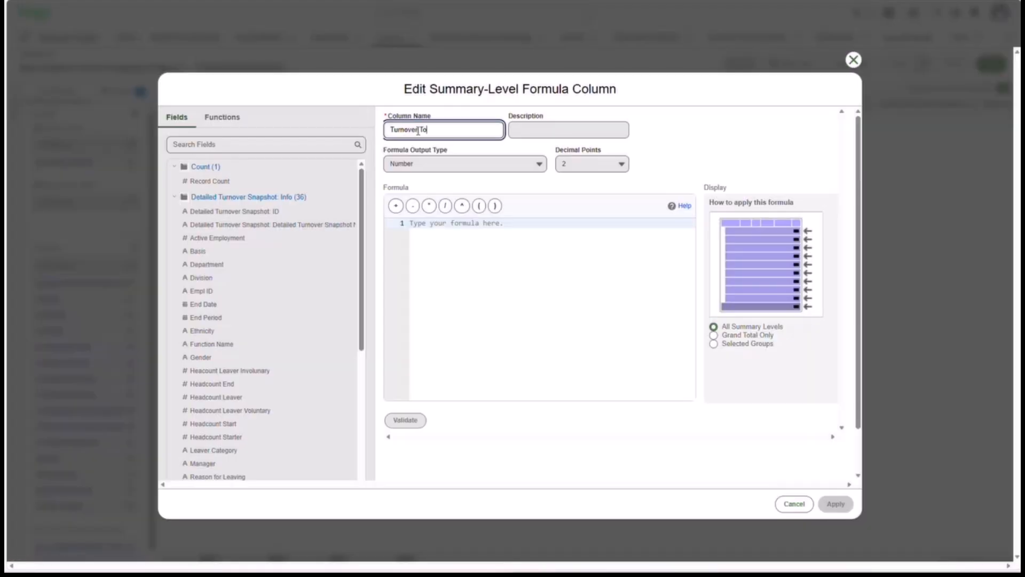
{"action": "left_click", "coordinate": [558, 126]}
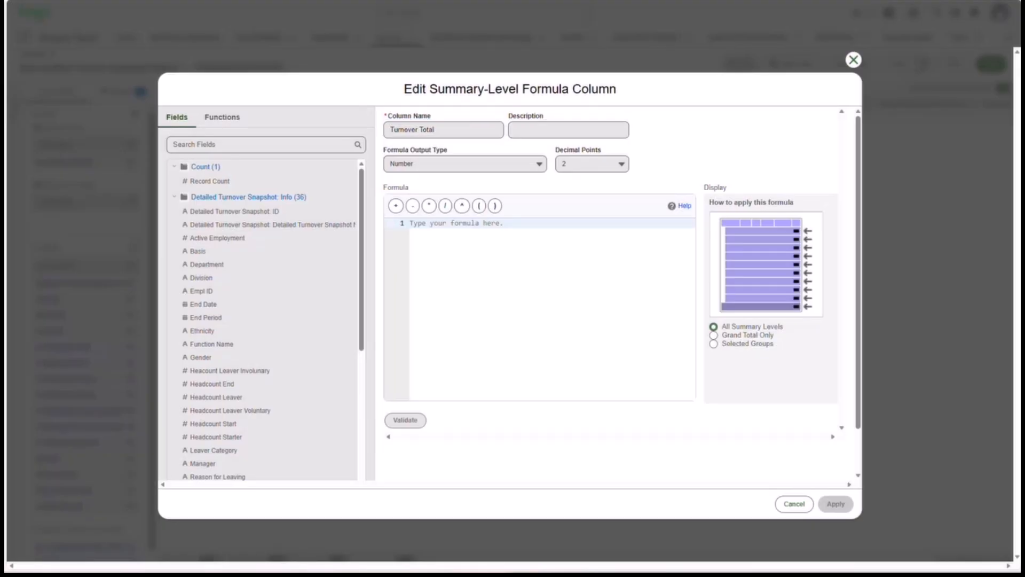
Apply (PARENTGROUPVAL(Detailed_Turnover_Snapshot__c.Headcount_Leaver__c:SUM, GRAND_SUMMARY))/(((Detailed_Turnover_Snapshot__c.Headcount_End__c:SUM+Detailed_Turnover_Snapshot__c.Headcount_Start__c:SUM)/2)/12) to Turnover Total, with Percent output at Grand Total Only
{"action": "left_click", "coordinate": [714, 334]}
{"action": "left_click", "coordinate": [499, 341]}
{"action": "type", "text": "(PARENTGROUPVAL(Detailed_Turnover_Snapshot__c.Headcount_Leaver__c:SUM, GRAND_SUMMARY))/(((Detailed_Turnover_Snapshot__c.Headcount_End__c:SUM+Detailed_Turnover_Snapshot__c.Headcount_Start__c:SUM)/2)/12)"}
{"action": "left_click", "coordinate": [405, 419]}
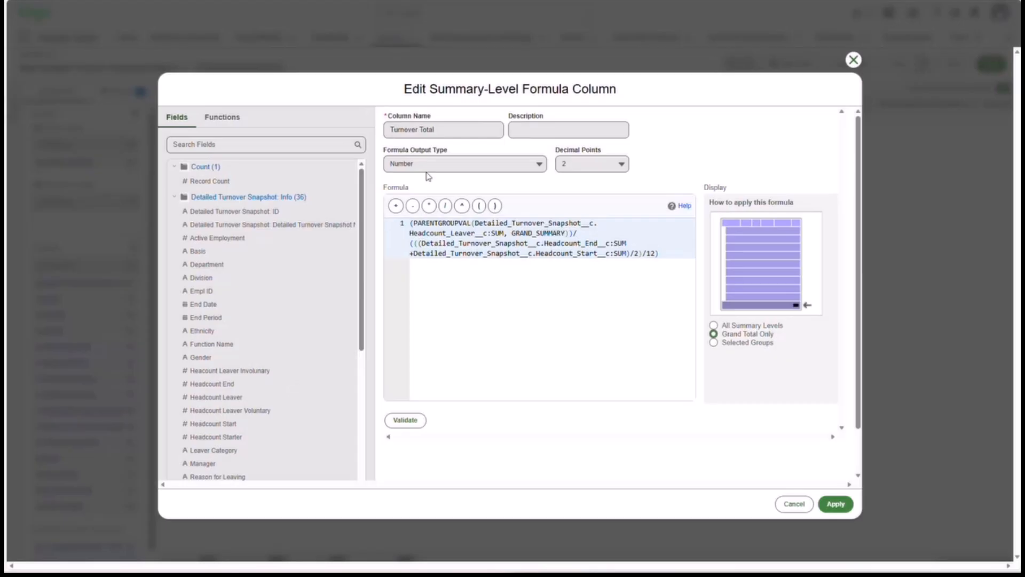
{"action": "left_click", "coordinate": [426, 163]}
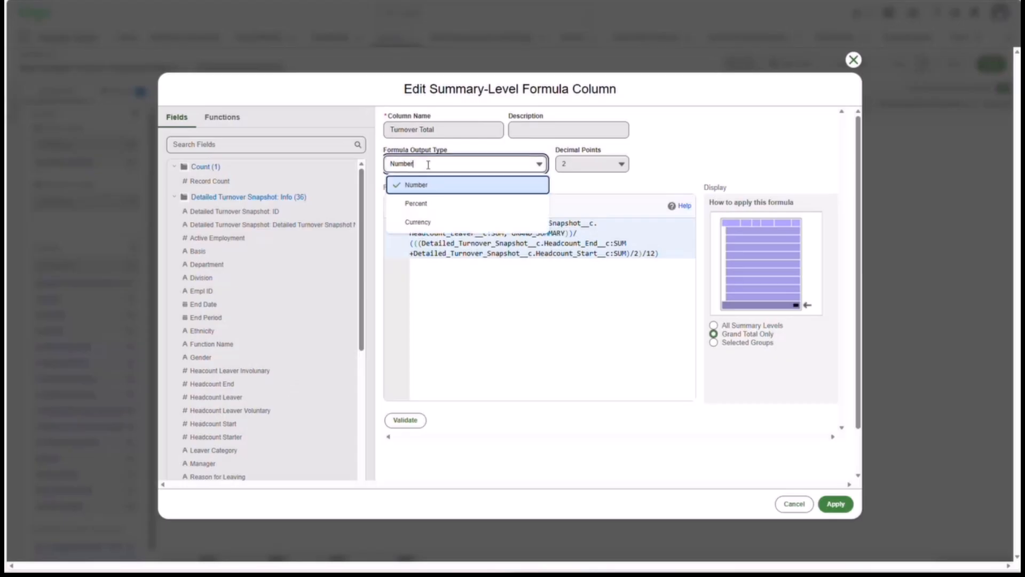
{"action": "left_click", "coordinate": [416, 204]}
{"action": "left_click", "coordinate": [836, 503]}
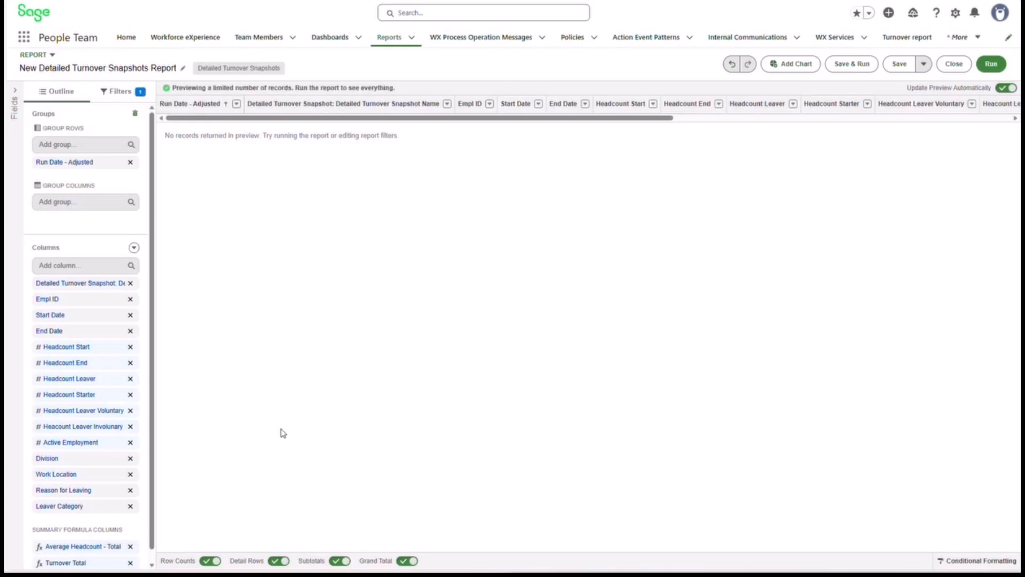
Start another summary formula column named Turnover Involuntary with the output type Percent
{"action": "scroll", "coordinate": [94, 408], "scroll_direction": "down", "scroll_amount": 1}
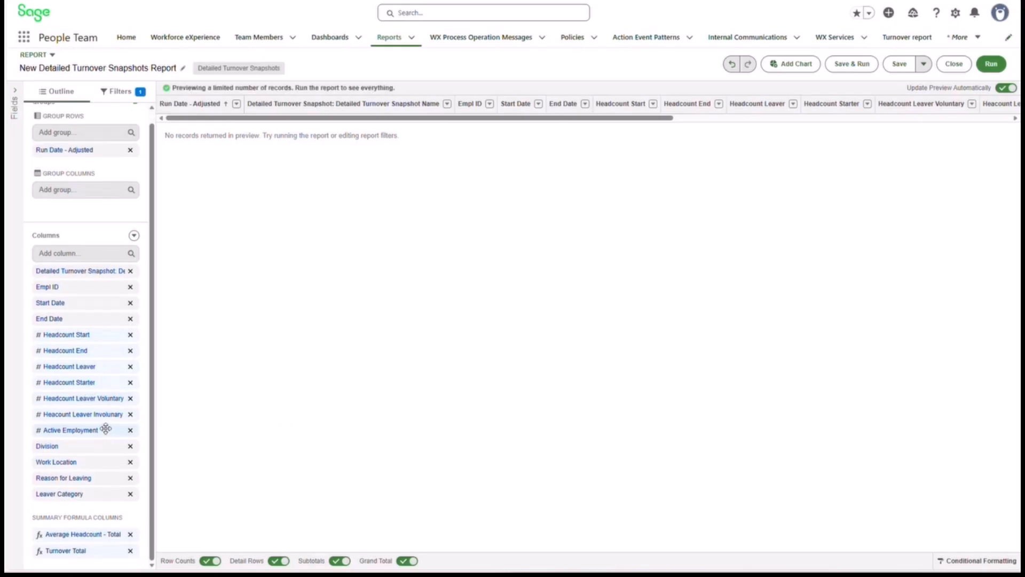
{"action": "scroll", "coordinate": [96, 415], "scroll_direction": "up", "scroll_amount": 1}
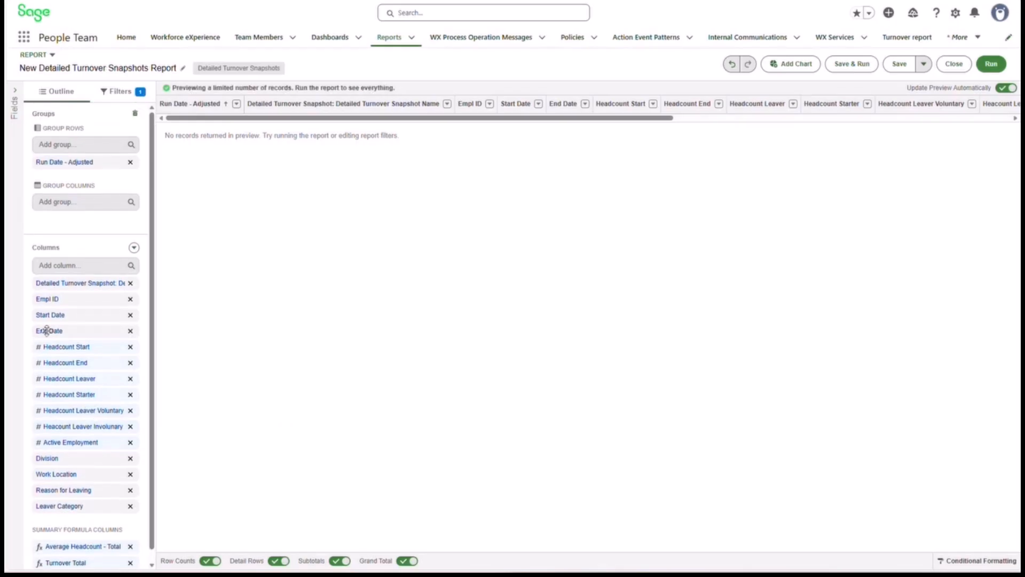
{"action": "left_click", "coordinate": [134, 247]}
{"action": "left_click", "coordinate": [105, 283]}
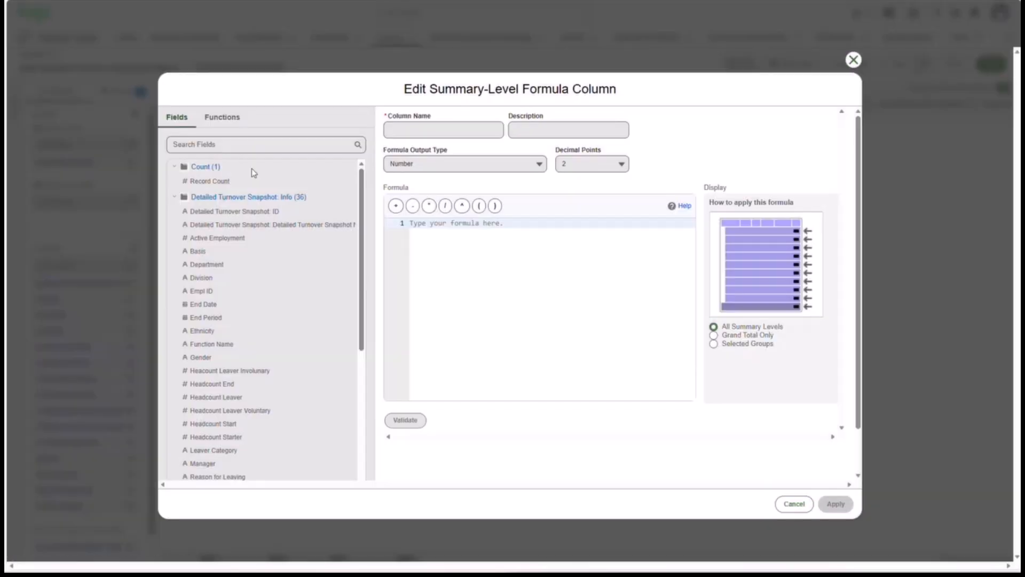
{"action": "left_click", "coordinate": [433, 128]}
{"action": "type", "text": "Tur"}
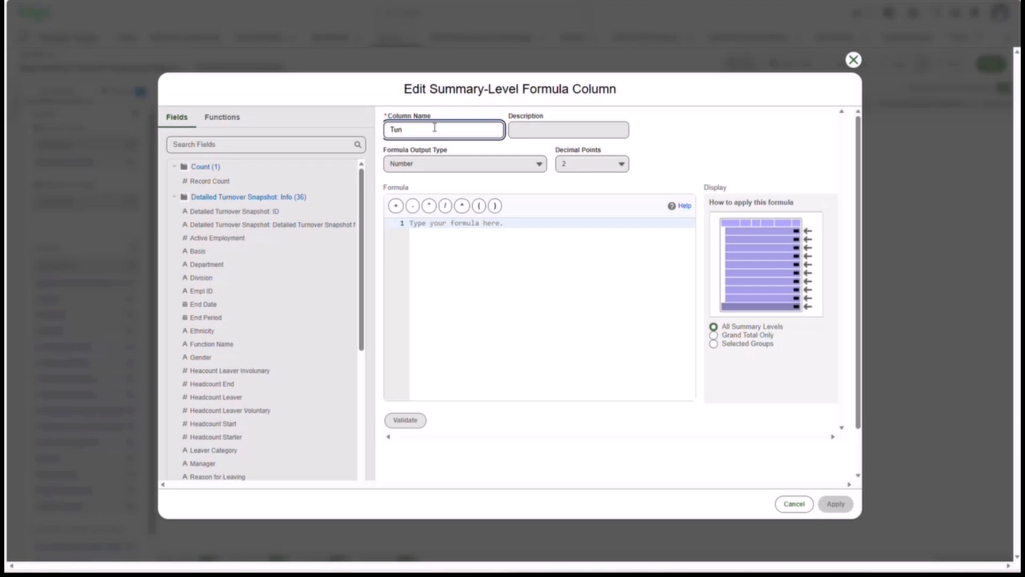
{"action": "type", "text": "nover Involuna"}
{"action": "key", "text": "BackSpace"}
{"action": "type", "text": "tary"}
{"action": "left_click", "coordinate": [507, 158]}
{"action": "left_click", "coordinate": [434, 208]}
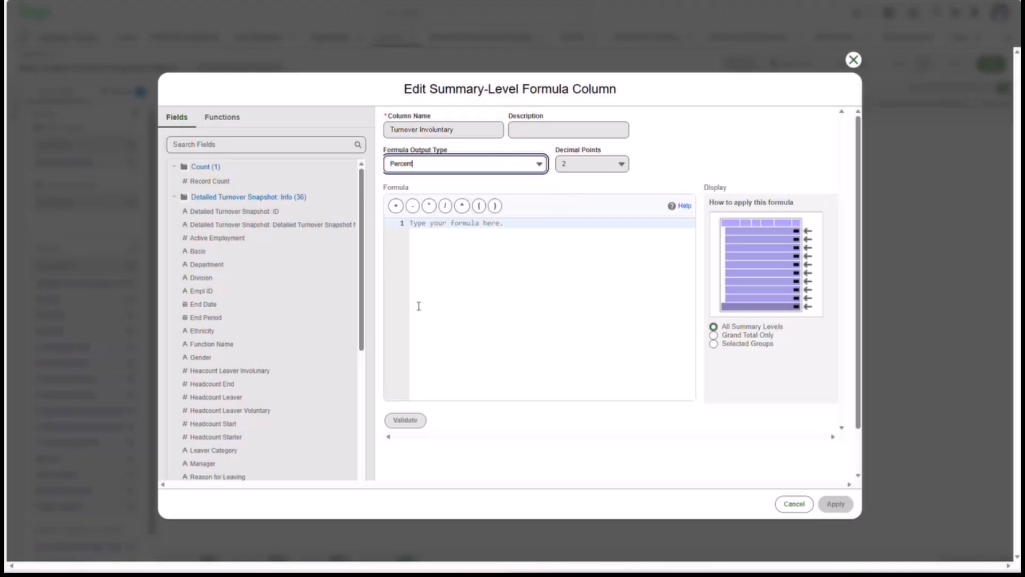
Enter (PARENTGROUPVAL(Detailed_Turnover_Snapshot__c.Headcount_Leaver_Involuntary__c:SUM, GRAND_SUMMARY))/(((Detailed_Turnover_Snapshot__c.Headcount_End__c:SUM+Detailed_Turnover_Snapshot__c.Headcount_Start__c:SUM)/2)/12), display it at Grand Total Only, and try to apply it
{"action": "left_click", "coordinate": [486, 257]}
{"action": "type", "text": "(PARENTGROUPVAL(Detailed_Turnover_Snapshot__c.Headcount_Leaver_Involuntary__c:SUM, GRAND_SUMMARY))/(((Detailed_Turnover_Snapshot__c.Headcount_End__c:SUM+Detailed_Turnover_Snapshot__c.Headcount_Start__c:SUM)/2)/12)"}
{"action": "left_click", "coordinate": [714, 335]}
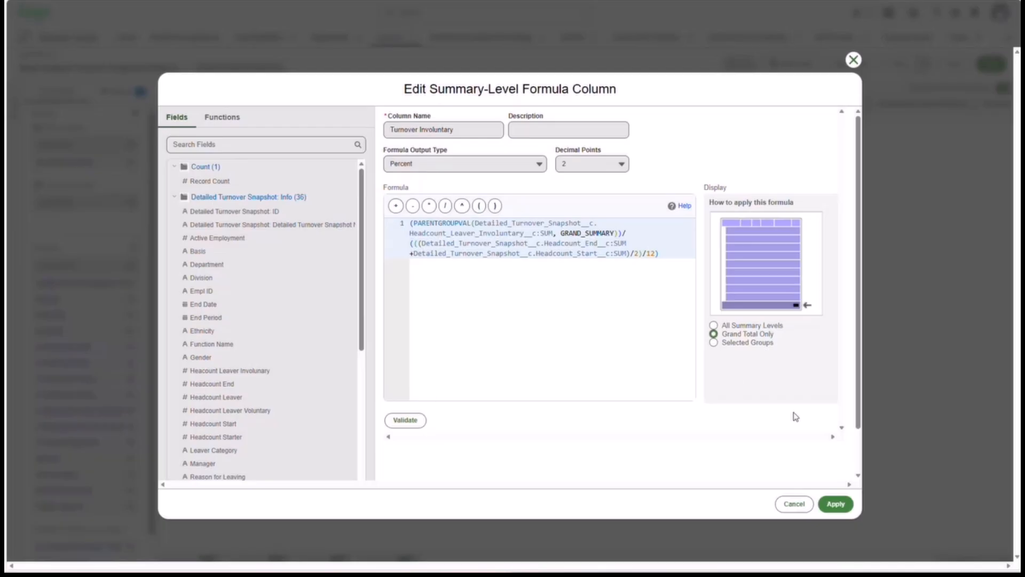
{"action": "left_click", "coordinate": [837, 505]}
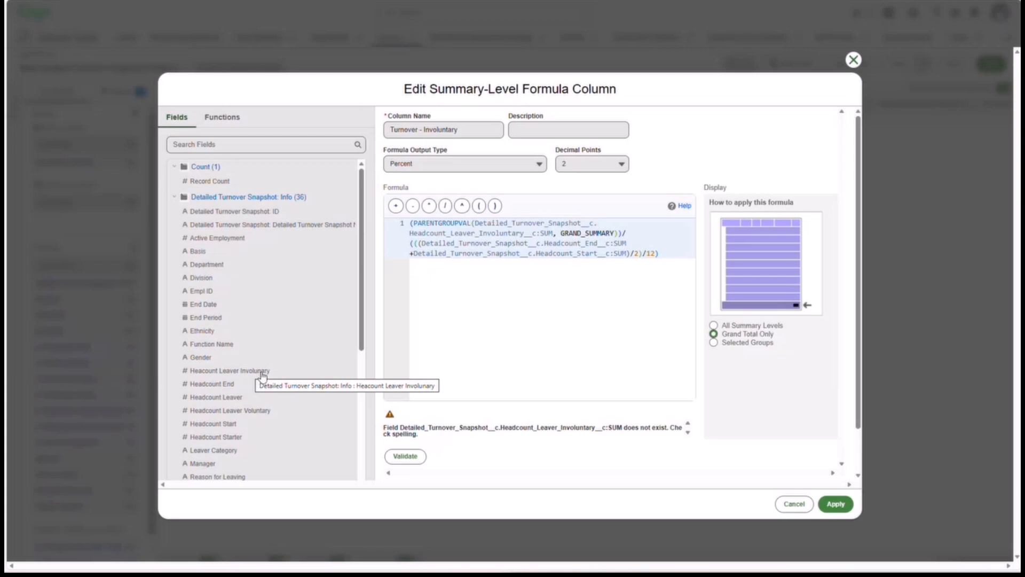
Change the involuntary leaver field name in the formula to Headcount_Leaver_Involunary__c, matching the listed field's spelling, then validate and apply the formula
{"action": "double_click", "coordinate": [511, 235]}
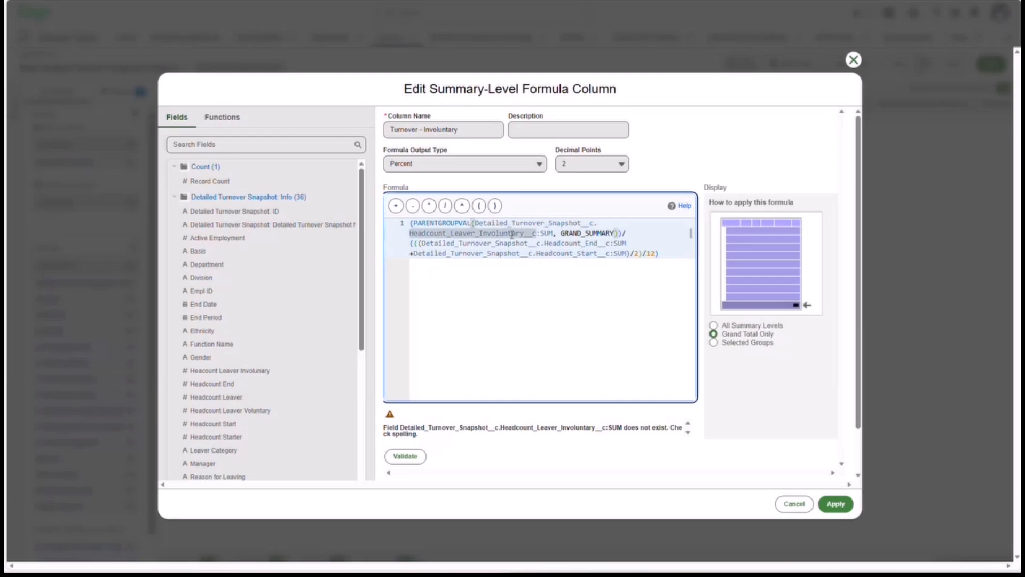
{"action": "key", "text": "BackSpace"}
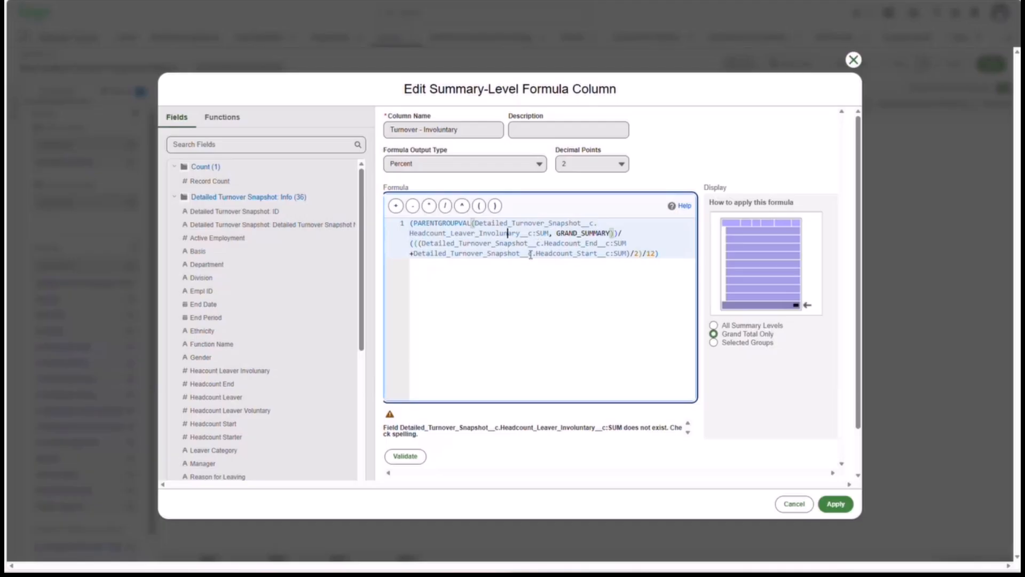
{"action": "left_click", "coordinate": [406, 456]}
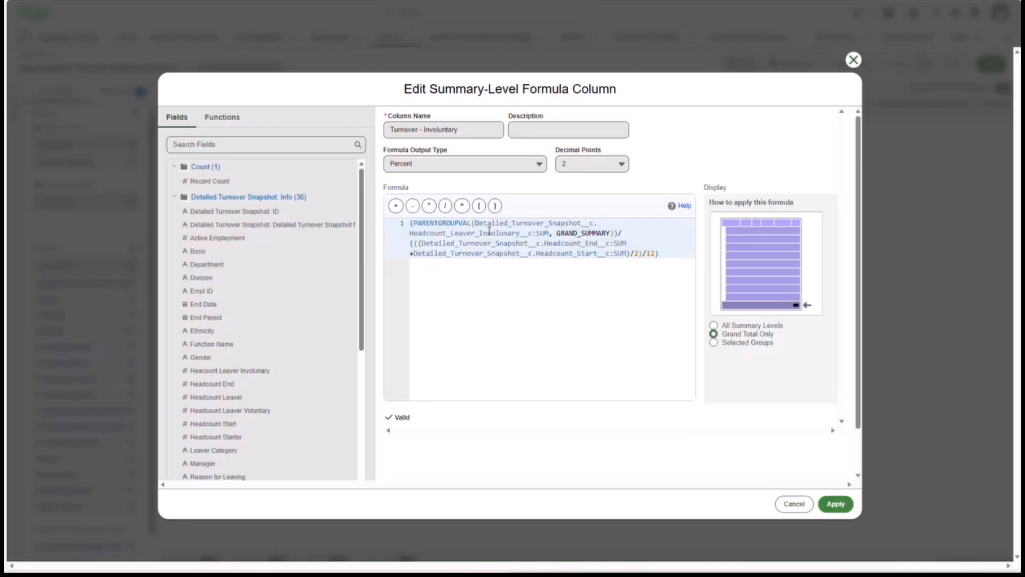
{"action": "left_click", "coordinate": [829, 503]}
Start another summary formula column named Turnover Voluntary with the output type Percent
{"action": "left_click", "coordinate": [134, 247]}
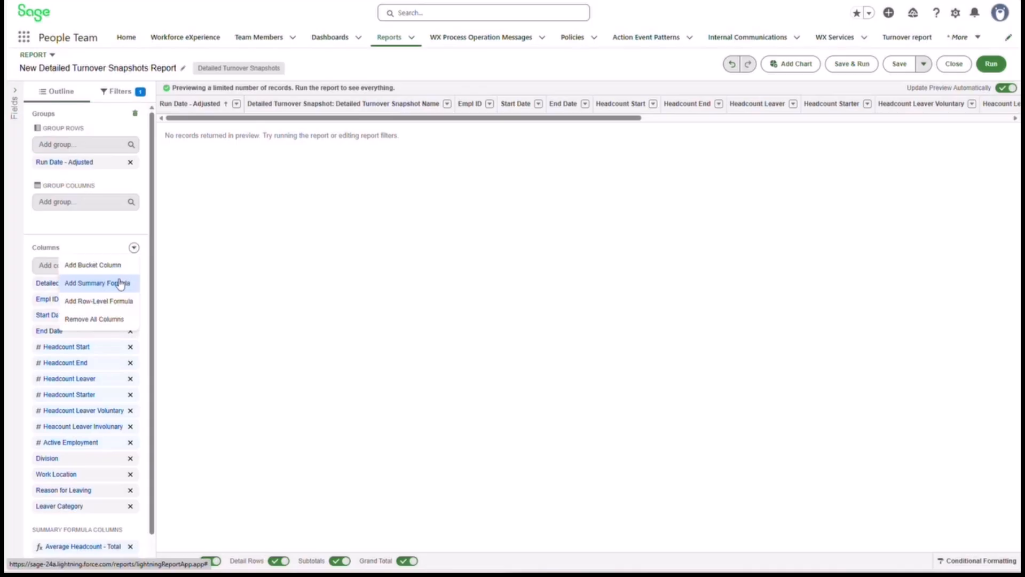
{"action": "left_click", "coordinate": [120, 284]}
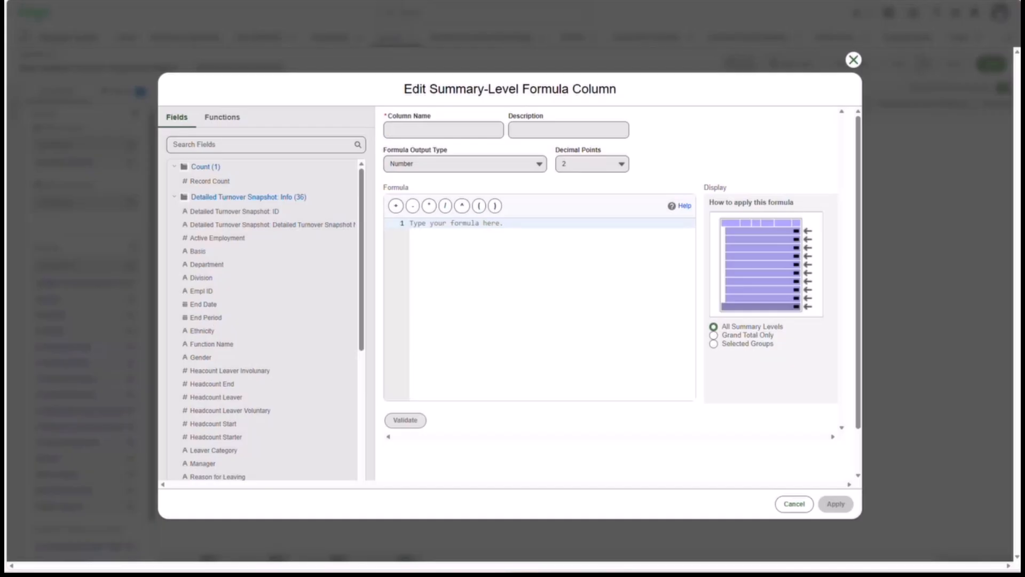
{"action": "left_click", "coordinate": [445, 128]}
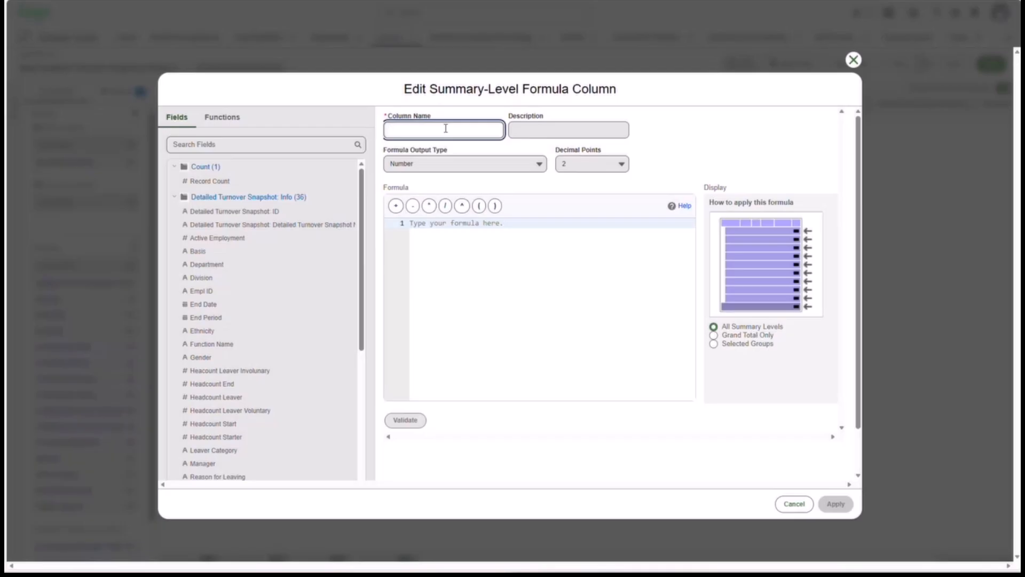
{"action": "type", "text": "Turnover Voluntary"}
{"action": "left_click", "coordinate": [442, 165]}
{"action": "left_click", "coordinate": [435, 202]}
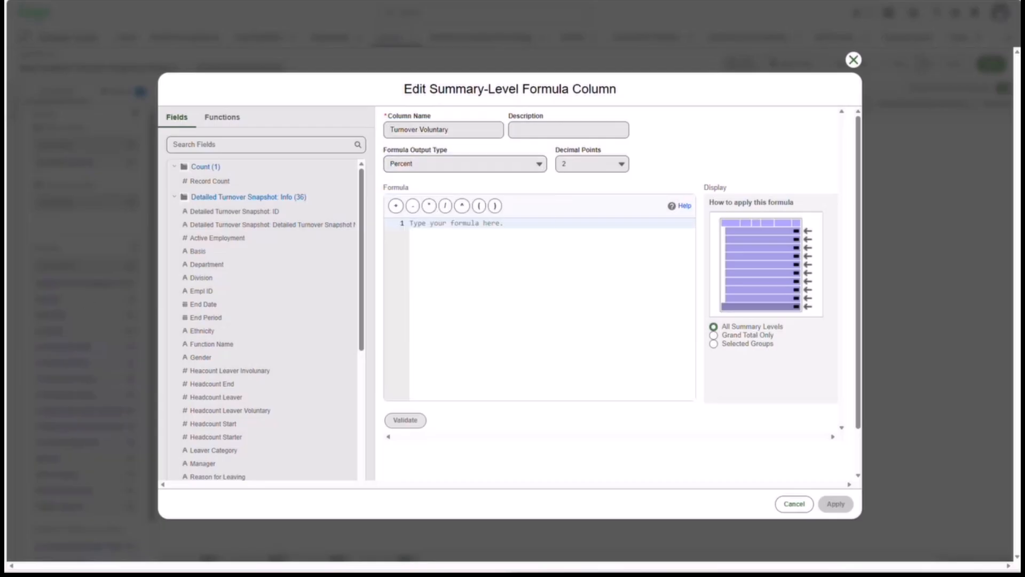
Enter (PARENTGROUPVAL(Detailed_Turnover_Snapshot__c.Headcount_Leaver_Voluntary__c:SUM, GRAND_SUMMARY))/(((Detailed_Turnover_Snapshot__c.Headcount_End__c:SUM+Detailed_Turnover_Snapshot__c.Headcount_Start__c:SUM)/2)/12), display it at Grand Total Only, validate and apply it
{"action": "left_click", "coordinate": [498, 290]}
{"action": "type", "text": "(PARENTGROUPVAL(Detailed_Turnover_Snapshot__c.Headcount_Leaver_Voluntary__c:SUM, GRAND_SUMMARY))/(((Detailed_Turnover_Snapshot__c.Headcount_End__c:SUM+Detailed_Turnover_Snapshot__c.Headcount_Start__c:SUM)/2)/12)"}
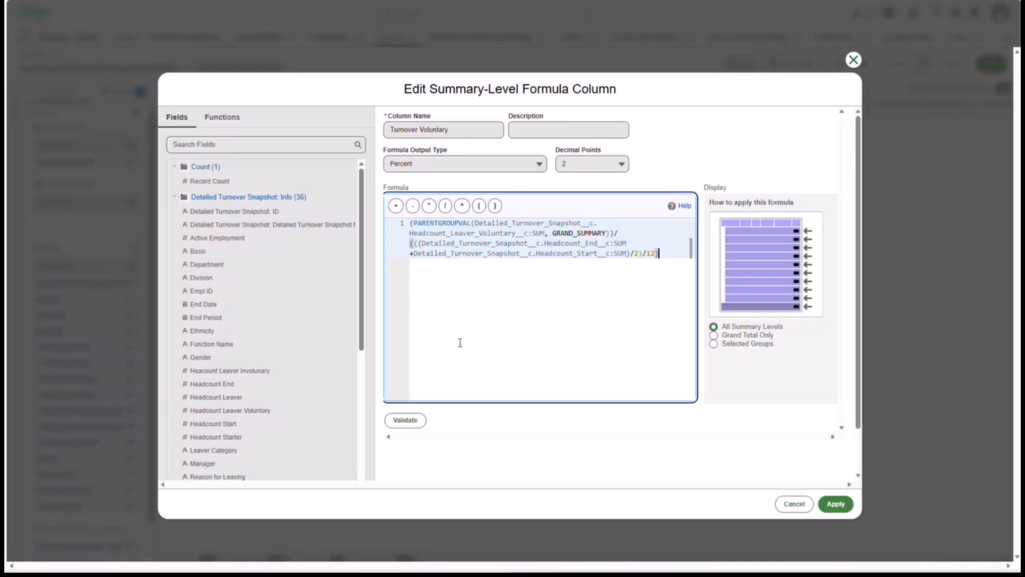
{"action": "left_click", "coordinate": [413, 422]}
{"action": "left_click", "coordinate": [714, 334]}
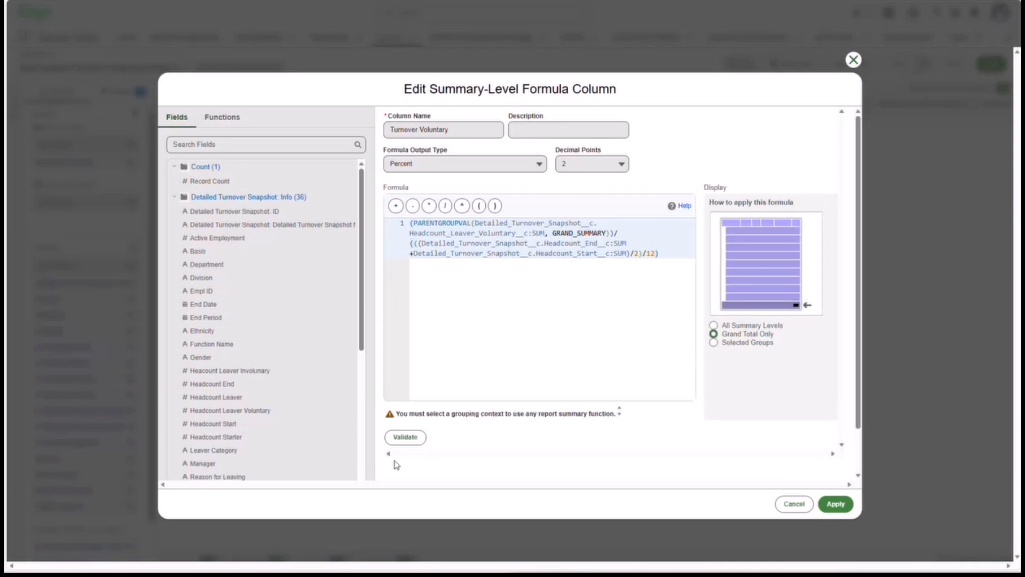
{"action": "left_click", "coordinate": [404, 437]}
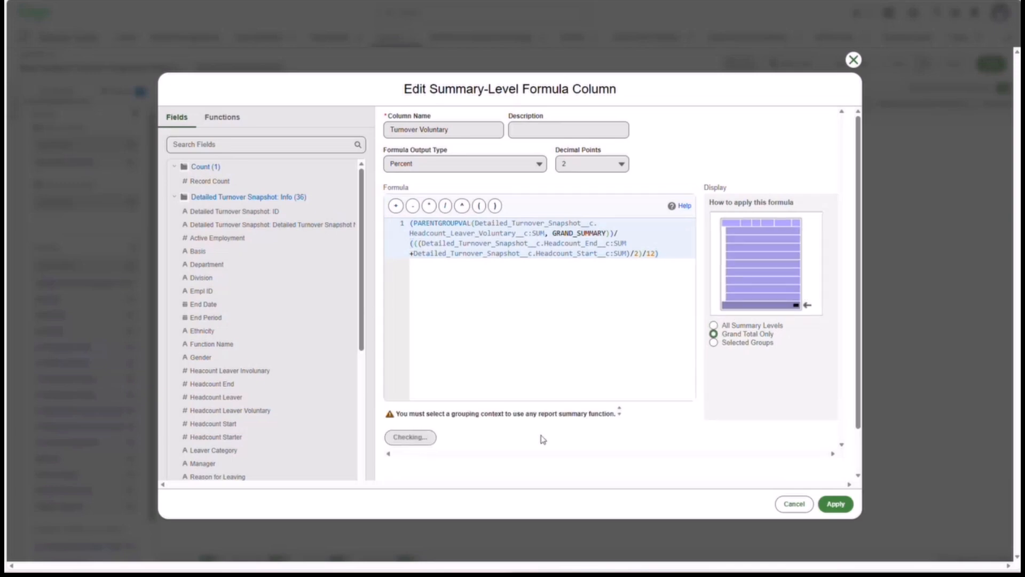
{"action": "left_click", "coordinate": [833, 504]}
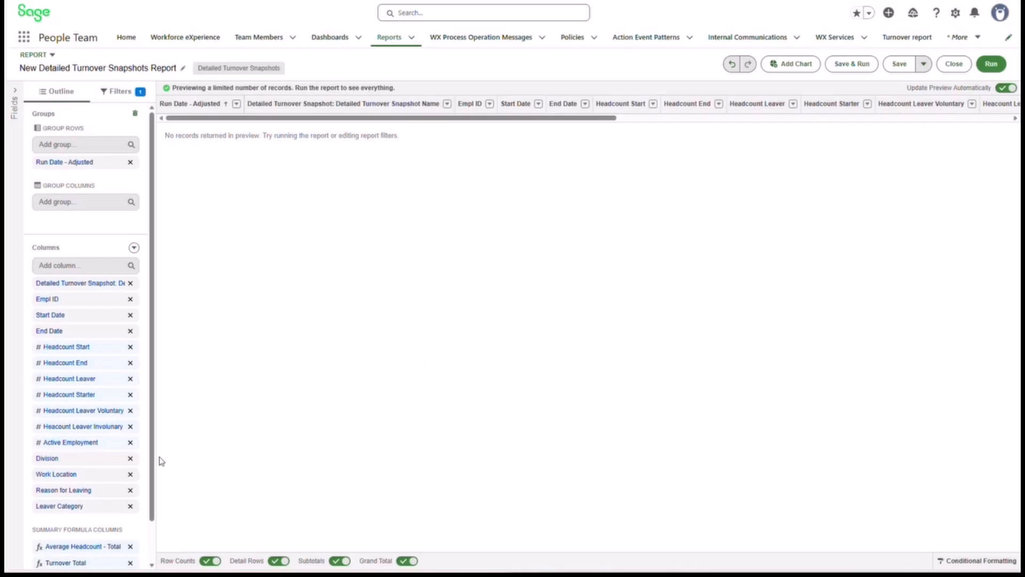
Reopen the Turnover Total formula and examine the divisor 12 at its end
{"action": "left_click", "coordinate": [86, 565]}
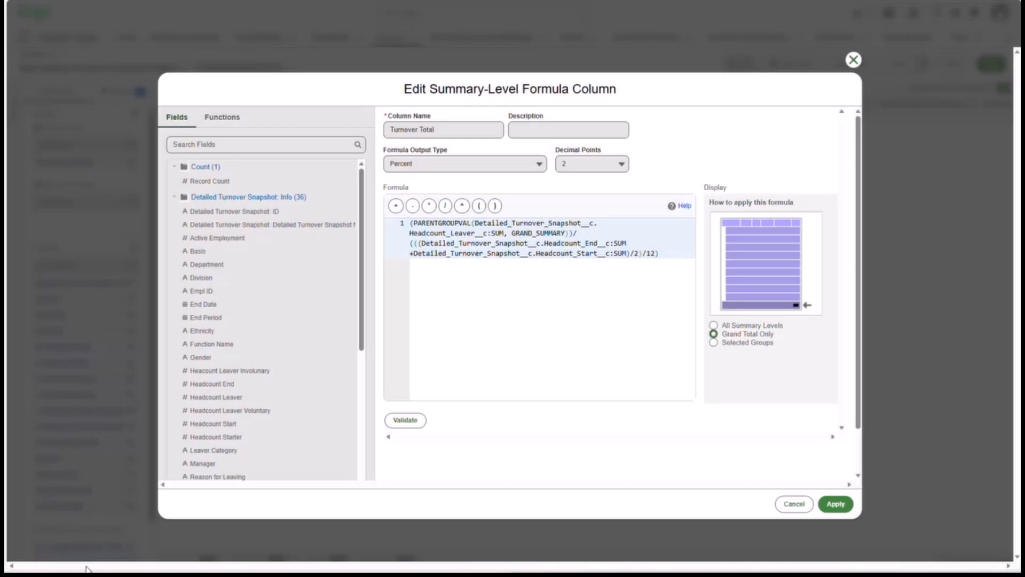
{"action": "double_click", "coordinate": [652, 255]}
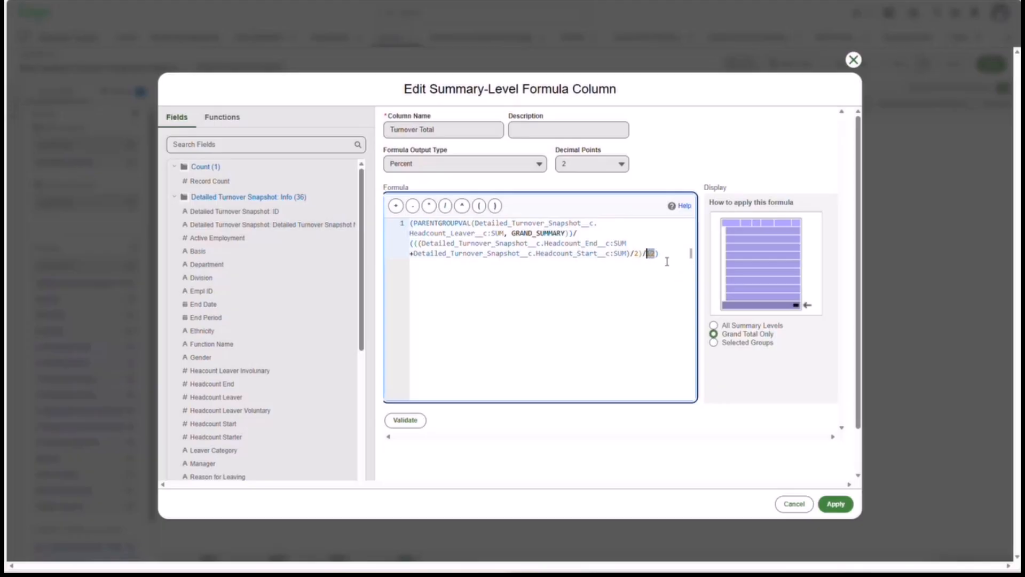
{"action": "left_click", "coordinate": [667, 261]}
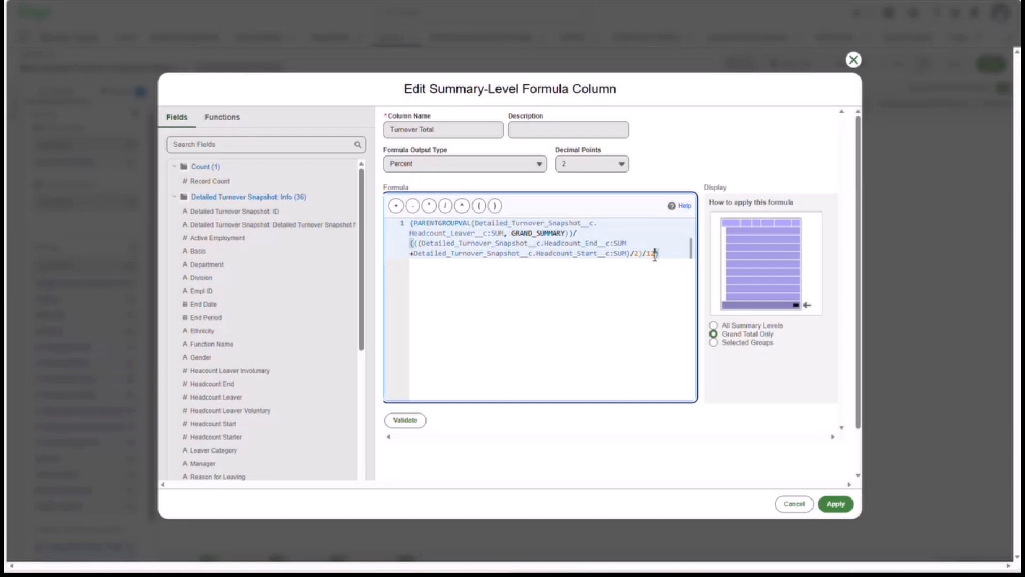
Check the divisor in the Turnover Total formula, close the formula editor and review the report's Run Date Time filter
{"action": "double_click", "coordinate": [650, 253]}
{"action": "left_click", "coordinate": [853, 60]}
{"action": "left_click", "coordinate": [127, 91]}
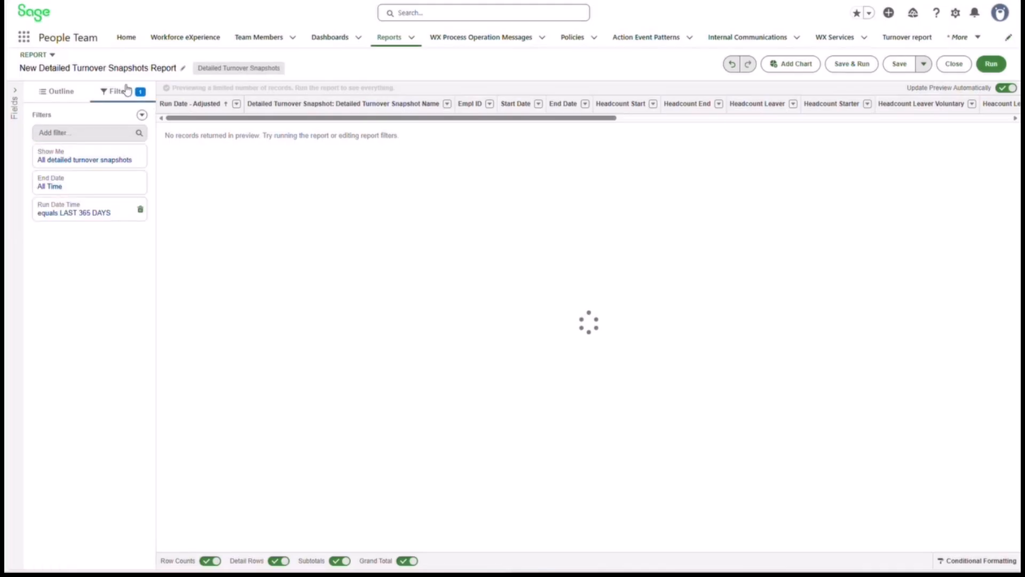
{"action": "left_click", "coordinate": [77, 212]}
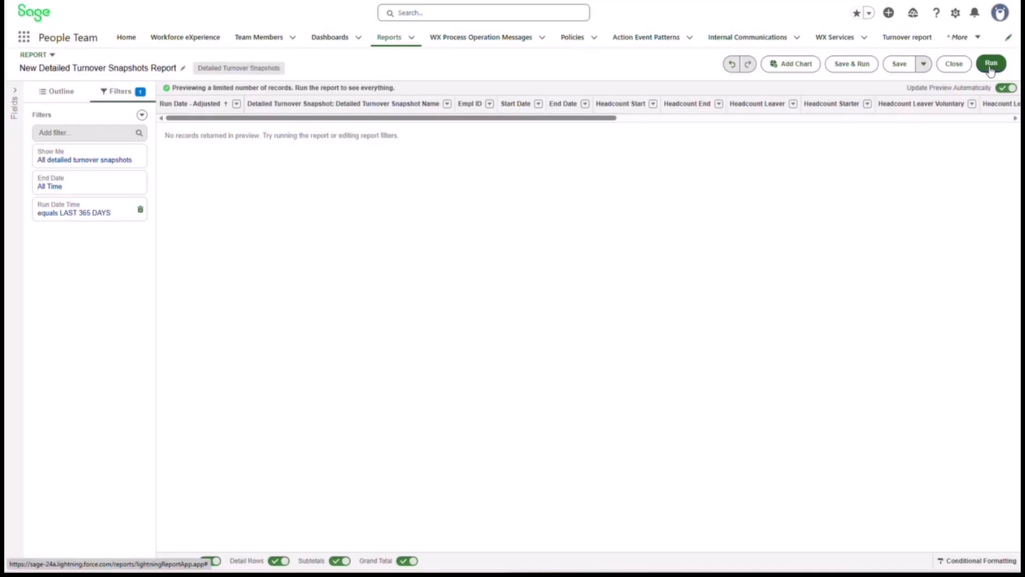
{"action": "left_click", "coordinate": [899, 64]}
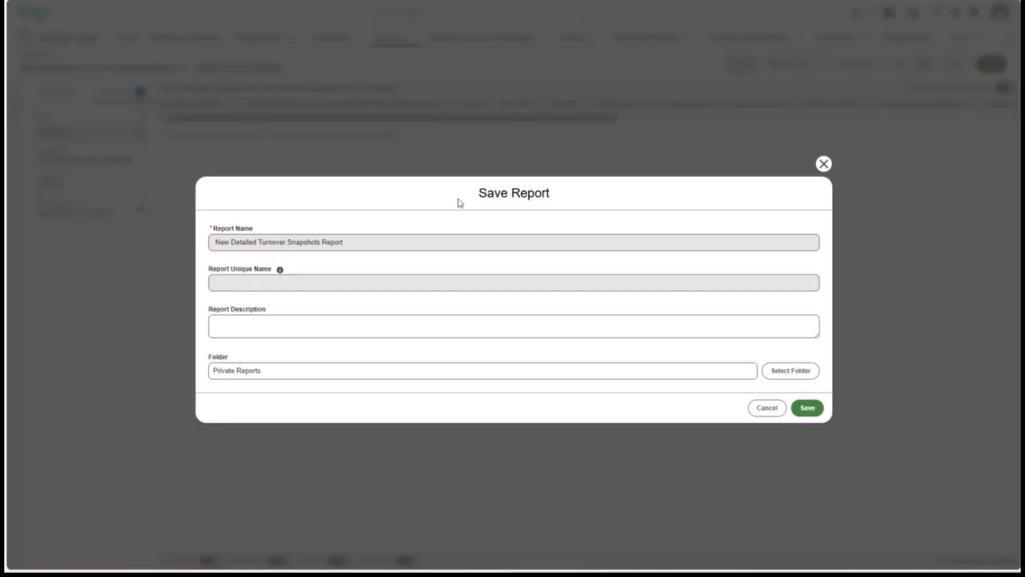
{"action": "left_click", "coordinate": [308, 247]}
{"action": "left_click_drag", "start_coordinate": [233, 241], "coordinate": [204, 243]}
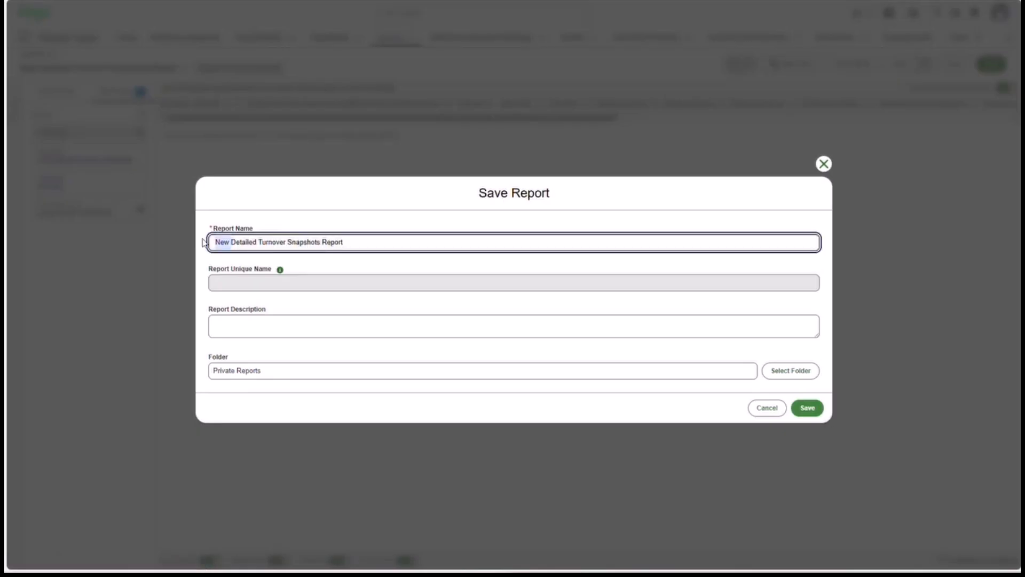
{"action": "left_click", "coordinate": [769, 408]}
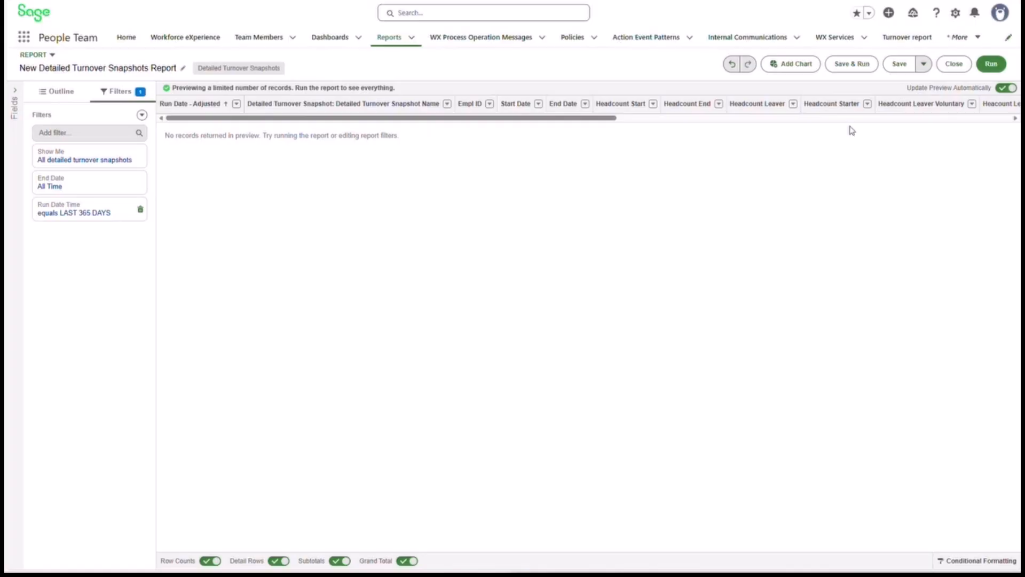
Start saving and running the report, naming it Detailed Turnover Output - TotalTurnover and letting its unique name fill in
{"action": "left_click", "coordinate": [923, 65]}
{"action": "left_click", "coordinate": [853, 64]}
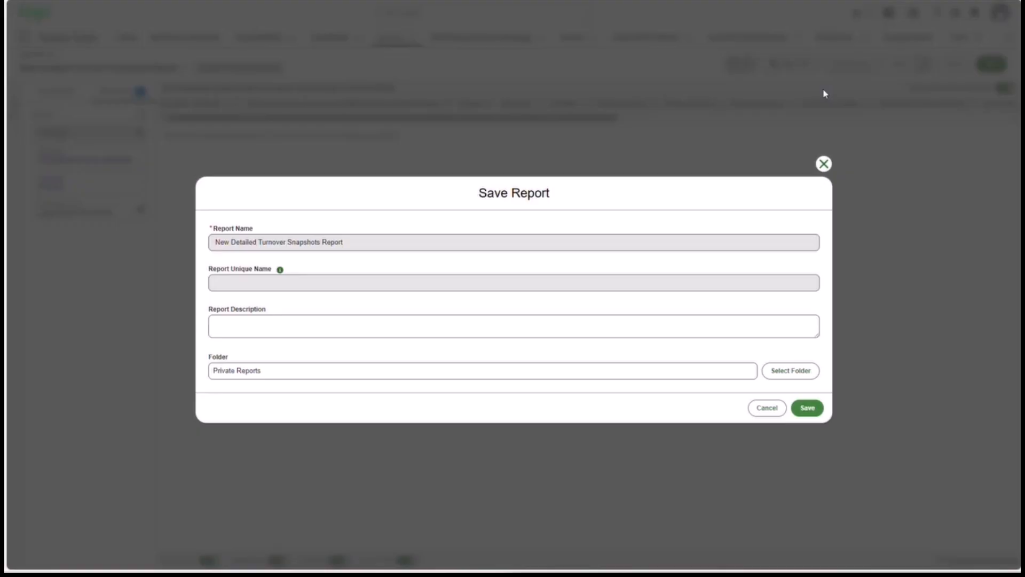
{"action": "left_click", "coordinate": [283, 243]}
{"action": "left_click_drag", "start_coordinate": [230, 242], "coordinate": [172, 237]}
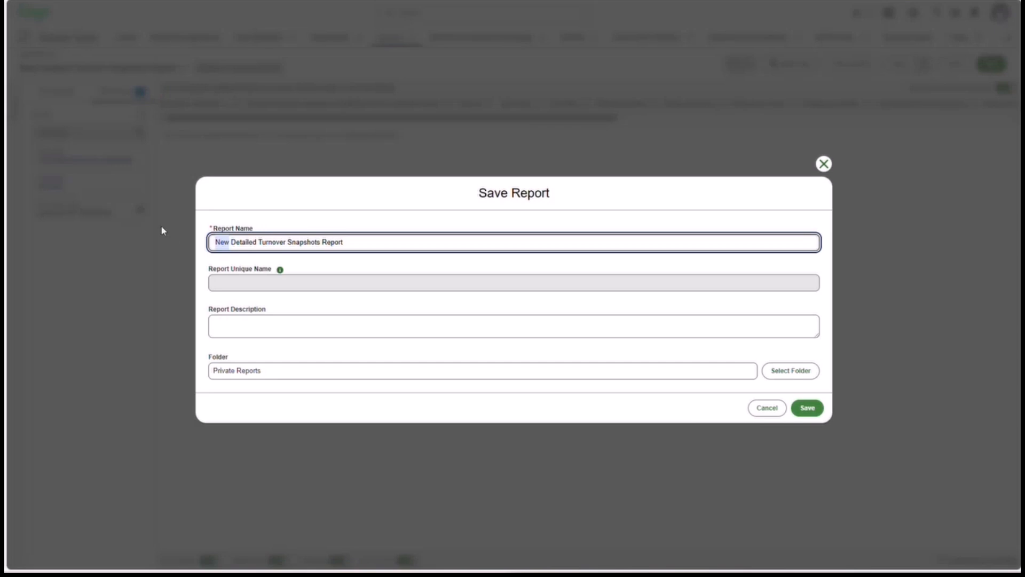
{"action": "key", "text": "BackSpace"}
{"action": "left_click_drag", "start_coordinate": [272, 243], "coordinate": [345, 240]}
{"action": "type", "text": "Outpu"}
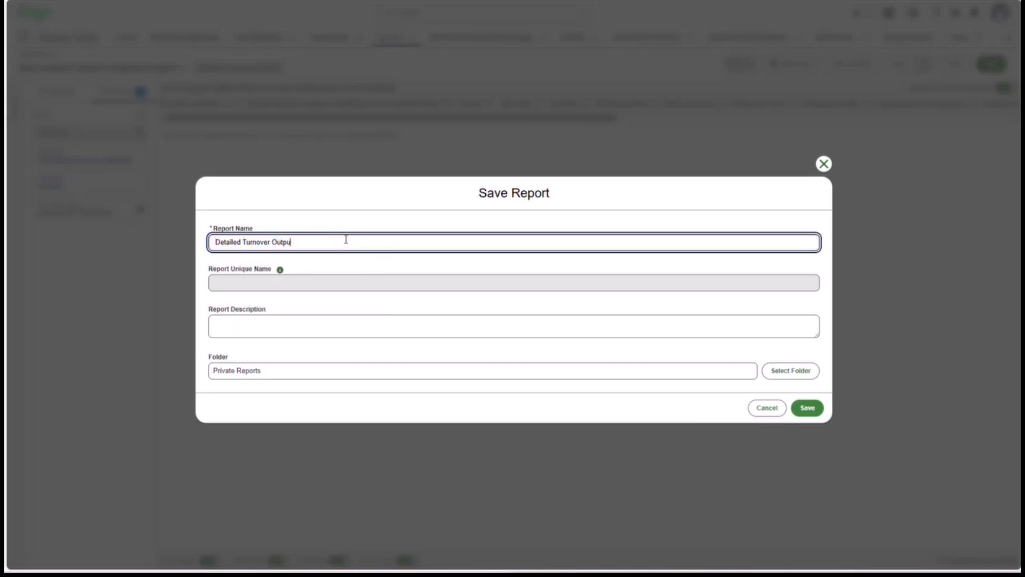
{"action": "type", "text": "t - Total Turnove"}
{"action": "left_click", "coordinate": [316, 242]}
{"action": "key", "text": "BackSpace"}
{"action": "left_click", "coordinate": [373, 242]}
{"action": "type", "text": "r"}
{"action": "left_click", "coordinate": [446, 328]}
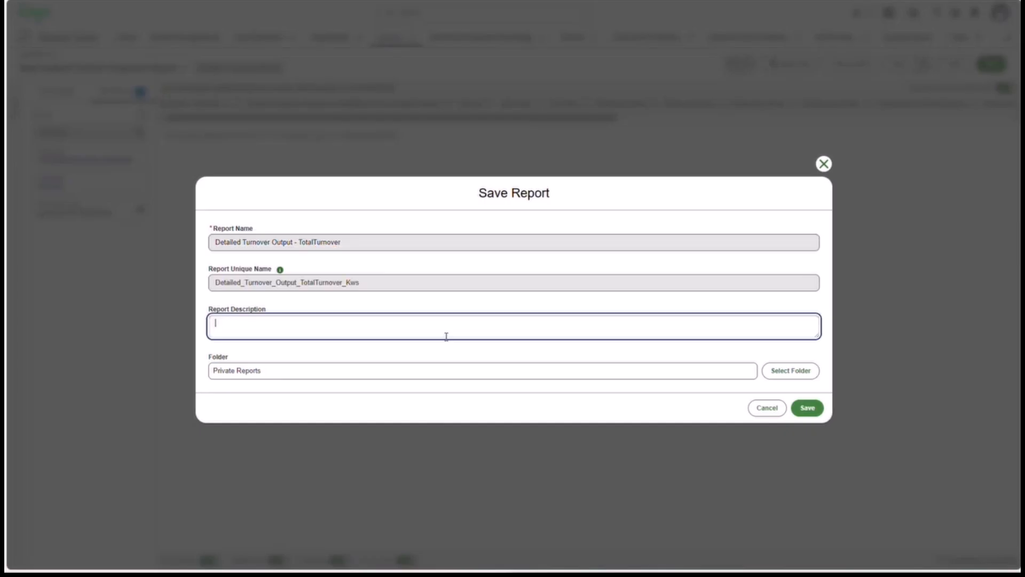
Choose the Turnover Snapshot Reports folder among the folders created by me and save the report there
{"action": "left_click", "coordinate": [785, 371]}
{"action": "left_click", "coordinate": [424, 153]}
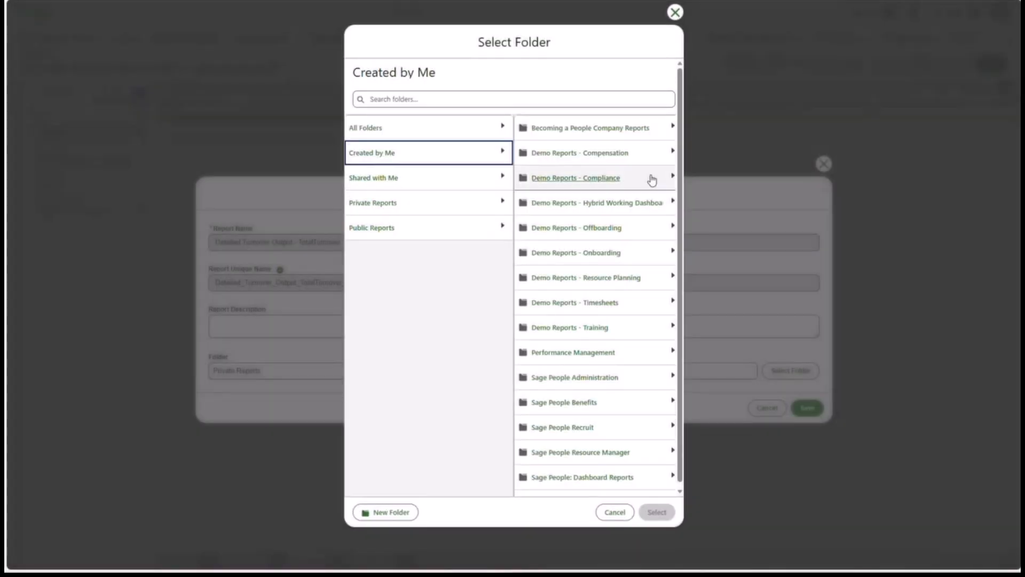
{"action": "scroll", "coordinate": [628, 382], "scroll_direction": "down", "scroll_amount": 5}
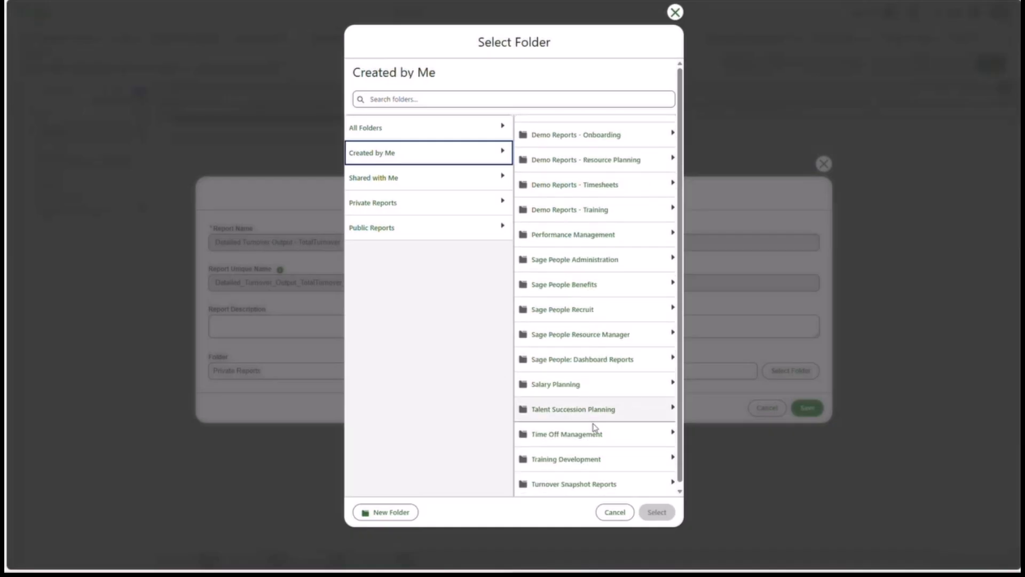
{"action": "left_click", "coordinate": [582, 421]}
{"action": "left_click", "coordinate": [656, 510]}
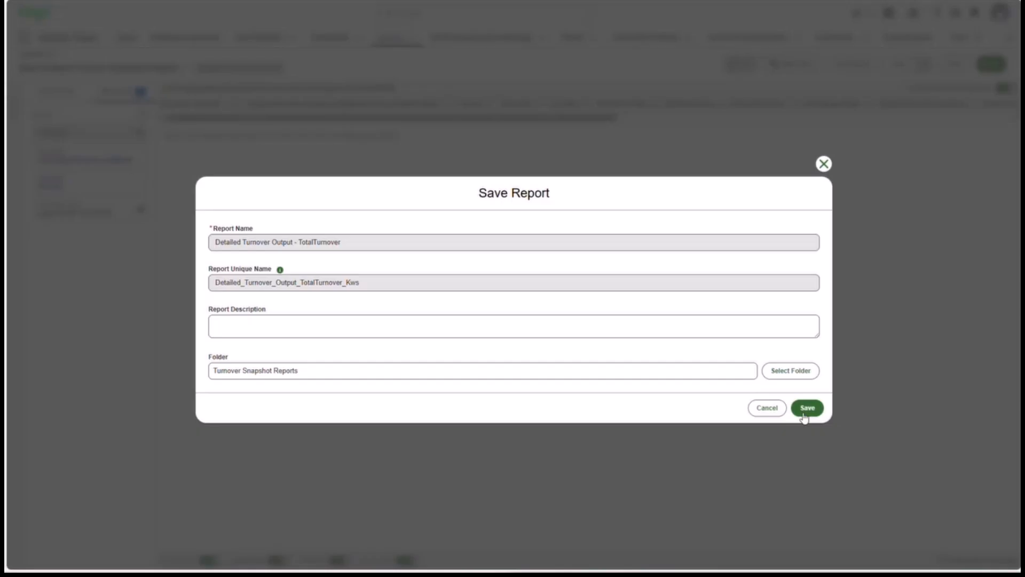
{"action": "left_click", "coordinate": [806, 409]}
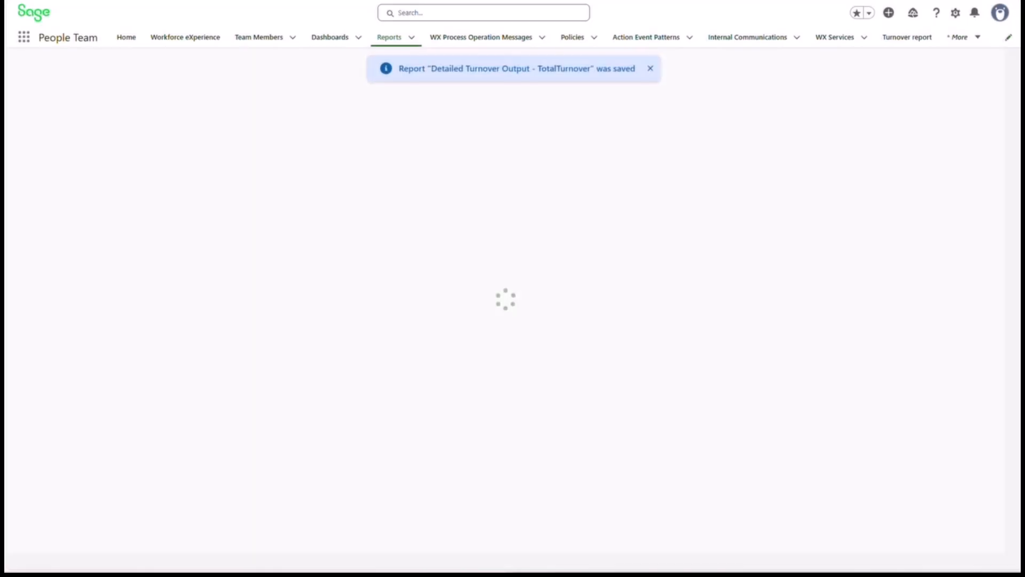